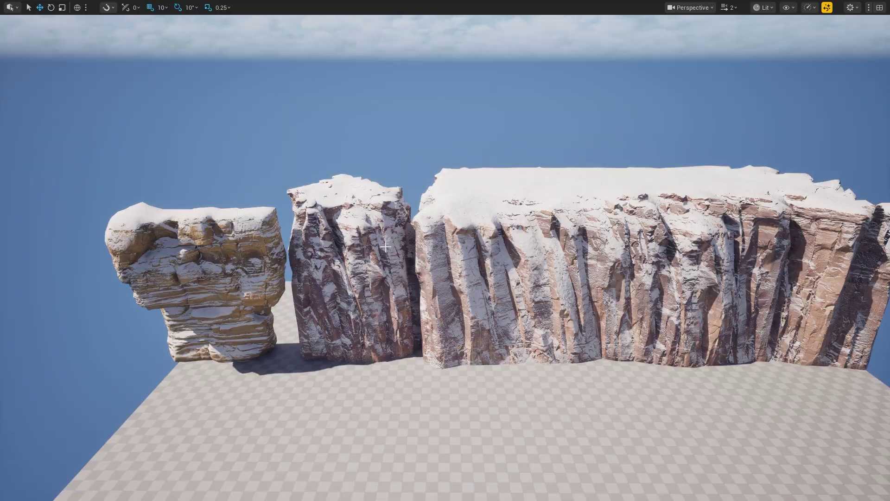
Set NormalBlendBias to 2.435582 and NormalBlendSharpnes to 12.551738 in the parameter collection.
{"action": "right_click_drag", "start_coordinate": [385, 247], "coordinate": [385, 247]}
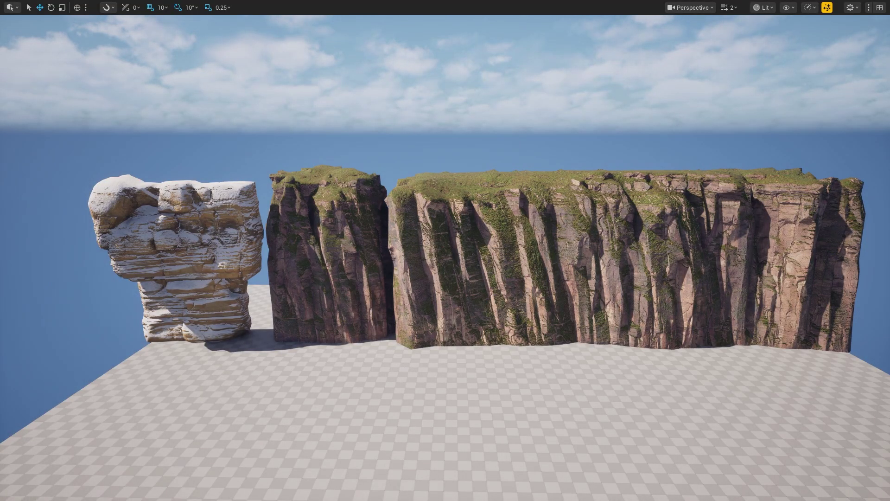
{"action": "right_click_drag", "start_coordinate": [445, 250], "coordinate": [468, 262]}
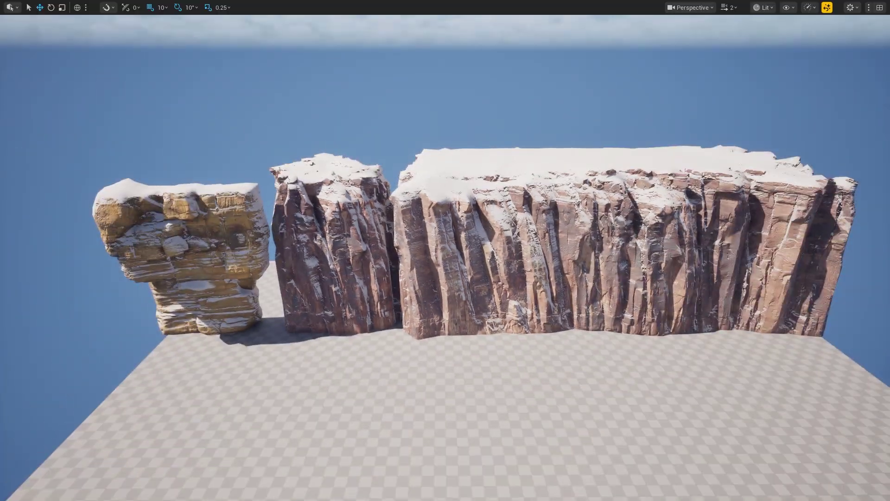
{"action": "left_click_drag", "start_coordinate": [0, 139], "coordinate": [567, 98]}
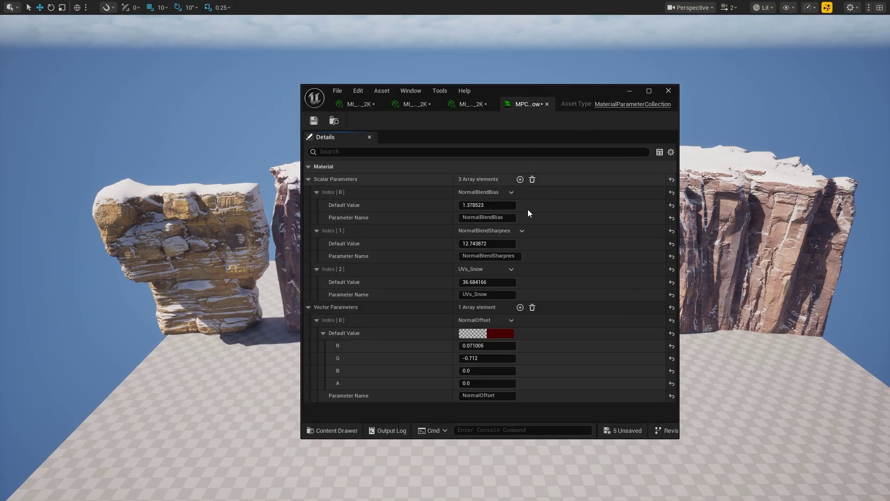
{"action": "left_click_drag", "start_coordinate": [487, 205], "coordinate": [538, 205]}
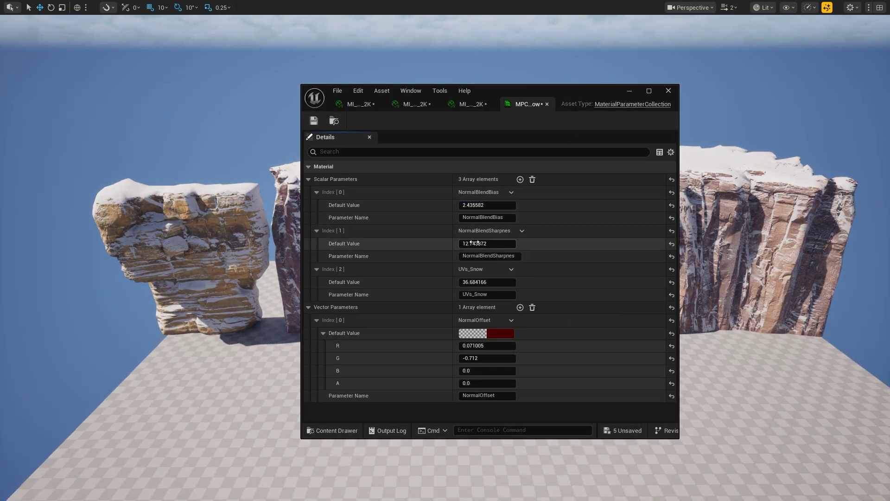
{"action": "mouse_move", "coordinate": [474, 243]}
{"action": "left_mouse_down"}
{"action": "mouse_move", "coordinate": [445, 242]}
{"action": "mouse_move", "coordinate": [476, 242]}
{"action": "left_mouse_up"}
{"action": "left_click", "coordinate": [474, 243]}
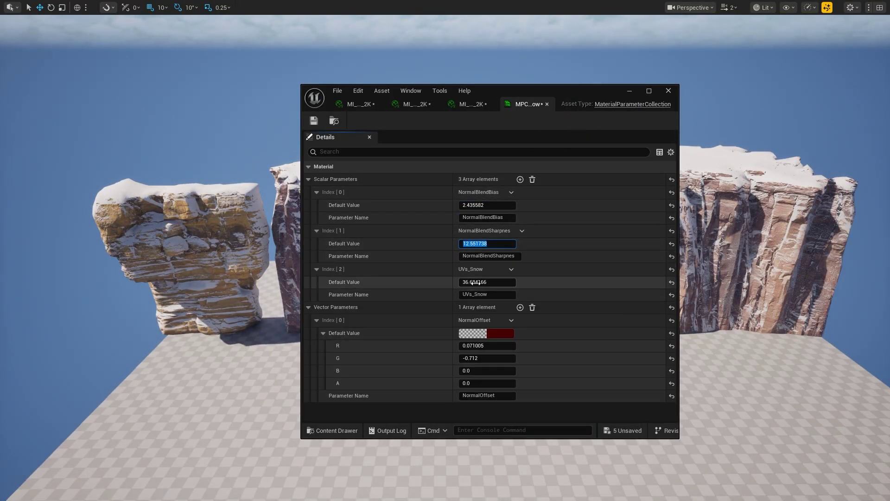
Set UVs_Snow to 9.661258 and NormalOffset R to 0.191005, checking the snow up close.
{"action": "mouse_move", "coordinate": [479, 282]}
{"action": "left_mouse_down"}
{"action": "mouse_move", "coordinate": [500, 282]}
{"action": "mouse_move", "coordinate": [482, 282]}
{"action": "left_mouse_up"}
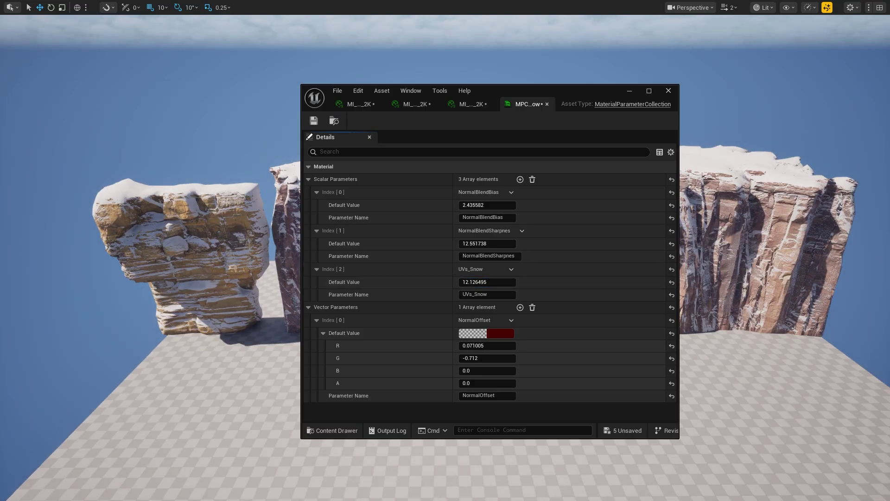
{"action": "key", "text": "w"}
{"action": "right_click_drag", "start_coordinate": [723, 288], "coordinate": [760, 301]}
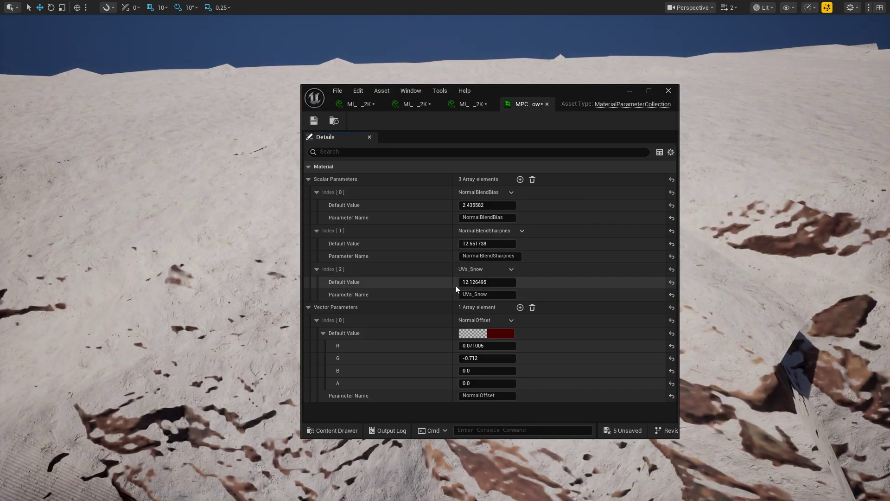
{"action": "left_click_drag", "start_coordinate": [473, 283], "coordinate": [469, 282]}
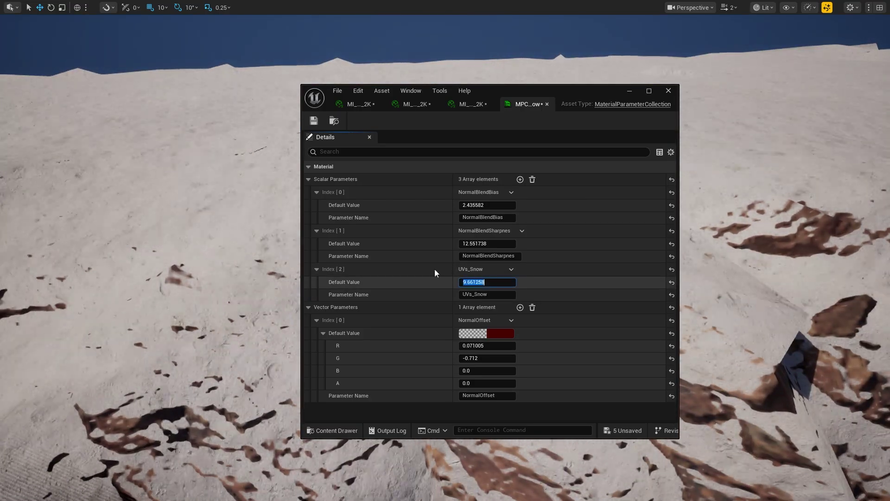
{"action": "right_click_drag", "start_coordinate": [260, 260], "coordinate": [297, 250]}
{"action": "key", "text": "w"}
{"action": "key", "text": "s"}
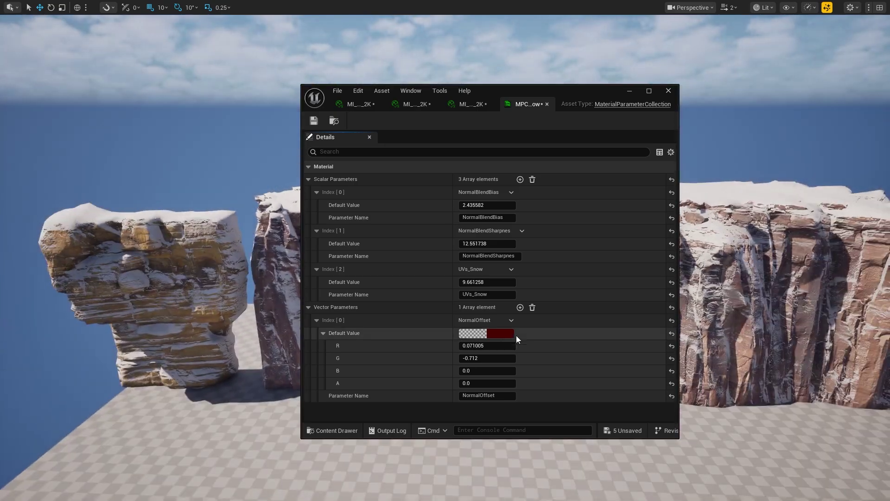
{"action": "left_click_drag", "start_coordinate": [478, 346], "coordinate": [492, 358]}
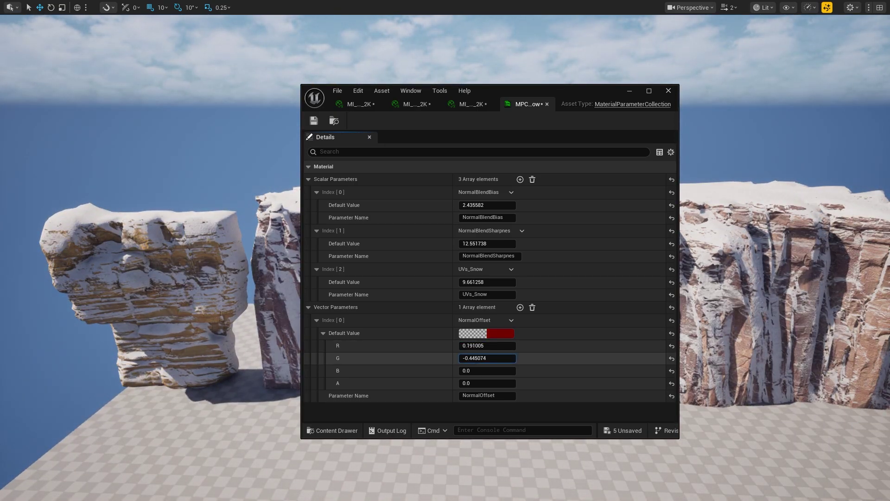
Toggle the Blend > Snow switch off and on in all three cliff material instances.
{"action": "left_click", "coordinate": [451, 105]}
{"action": "left_click", "coordinate": [604, 281]}
{"action": "left_click", "coordinate": [604, 281]}
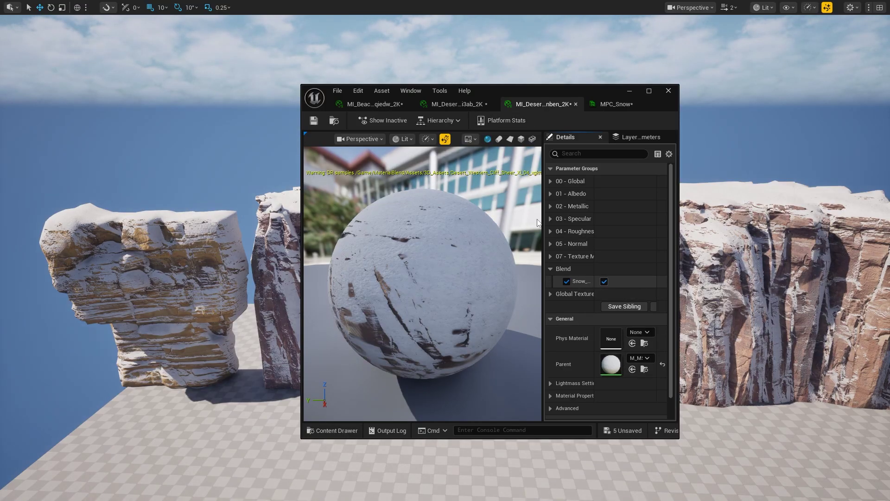
{"action": "left_click", "coordinate": [457, 104]}
{"action": "left_click", "coordinate": [604, 281]}
{"action": "left_click", "coordinate": [604, 281]}
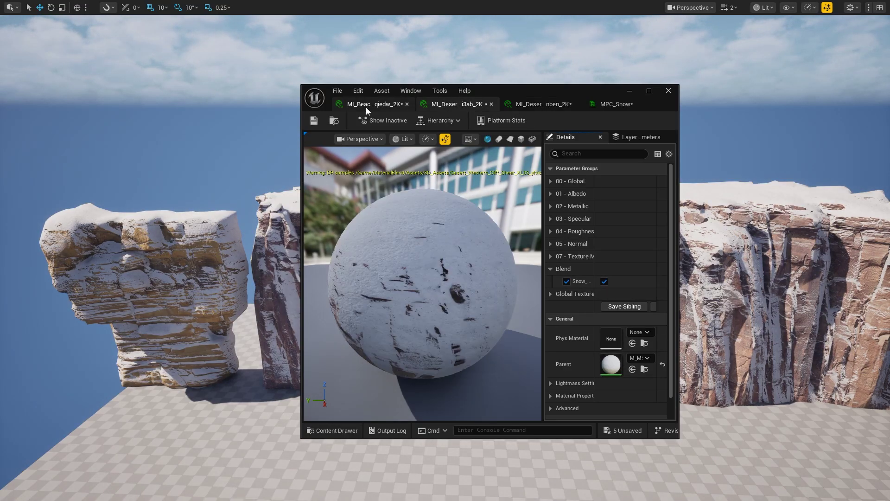
{"action": "left_click", "coordinate": [366, 107]}
{"action": "left_click", "coordinate": [604, 281]}
{"action": "left_click", "coordinate": [604, 281]}
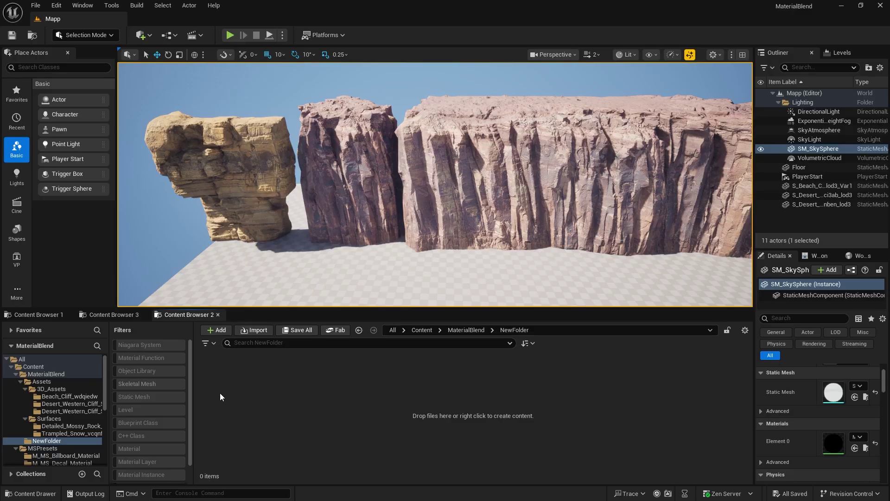
Create a Material Parameter Collection named MPC_Blend in NewFolder.
{"action": "right_click", "coordinate": [366, 413]}
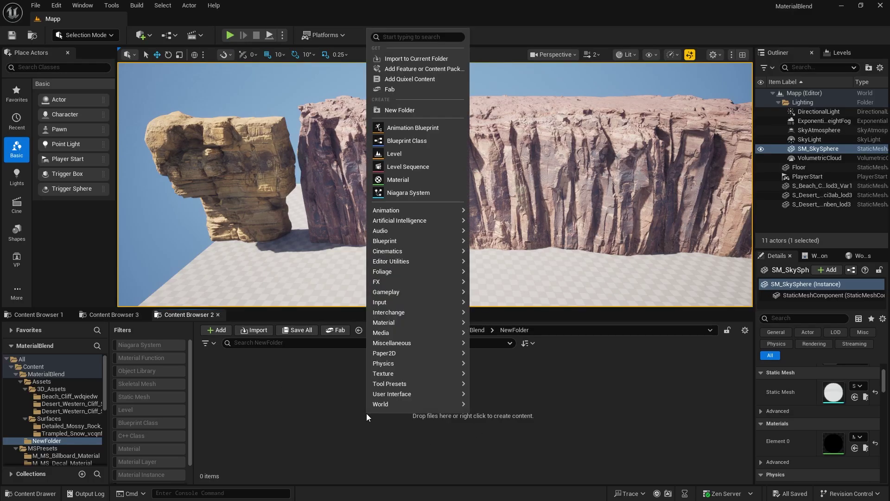
{"action": "mouse_move", "coordinate": [422, 322]}
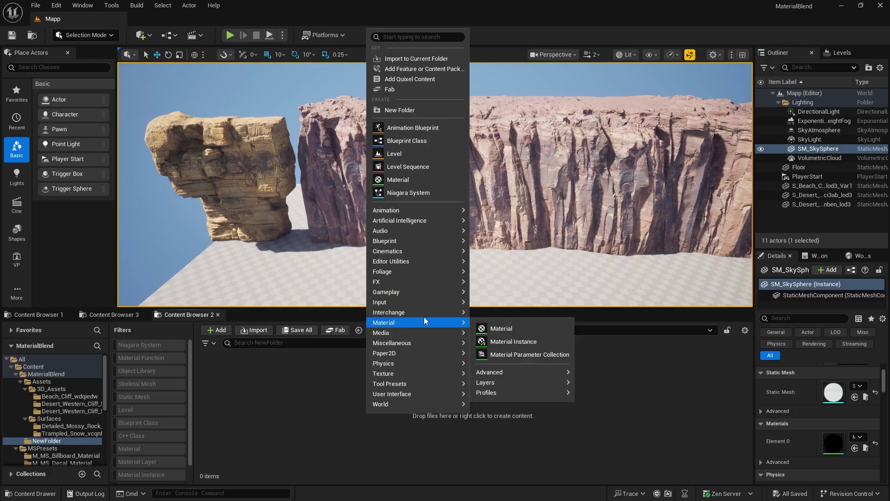
{"action": "left_click", "coordinate": [522, 359]}
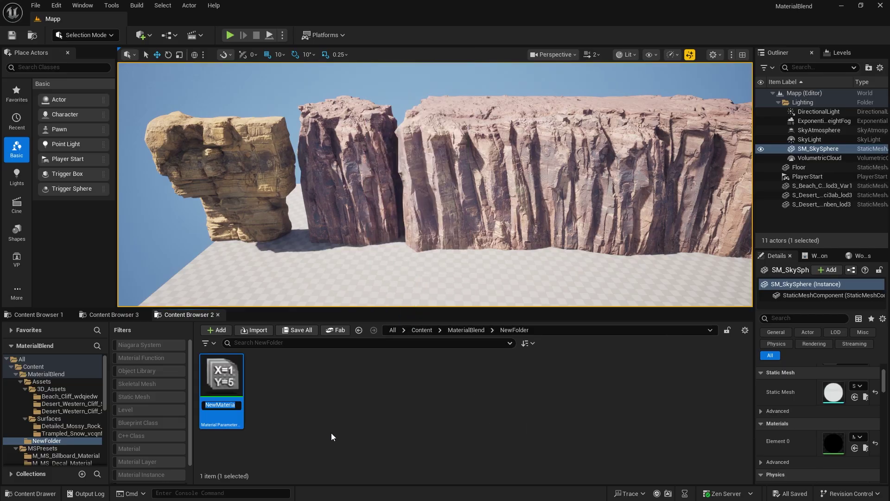
{"action": "type", "text": "MPC_Blend"}
{"action": "key", "text": "Return"}
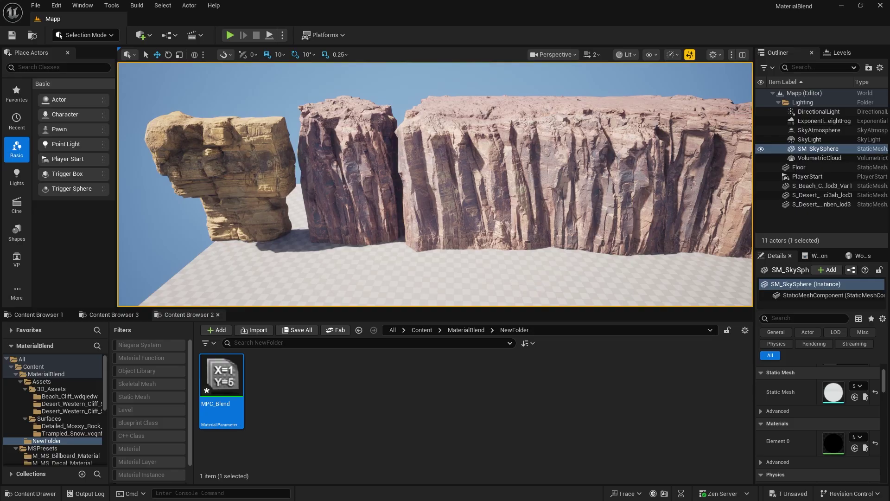
Add scalar parameters NormlaBlendBias and NormalBlendSharpnes to MPC_Blend.
{"action": "left_click", "coordinate": [687, 143]}
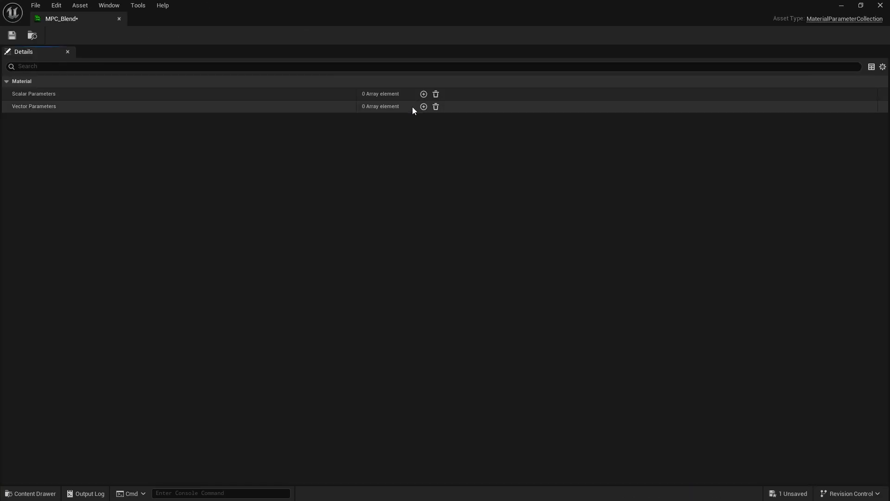
{"action": "left_click", "coordinate": [426, 96]}
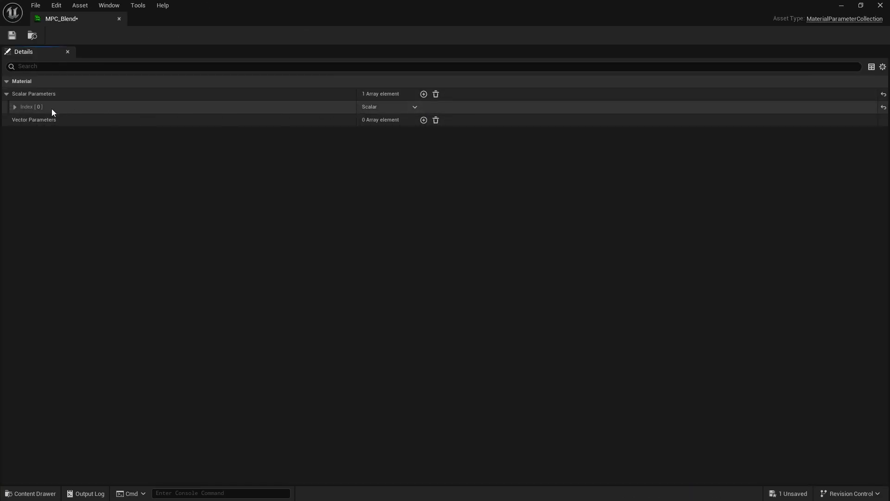
{"action": "left_click", "coordinate": [15, 107]}
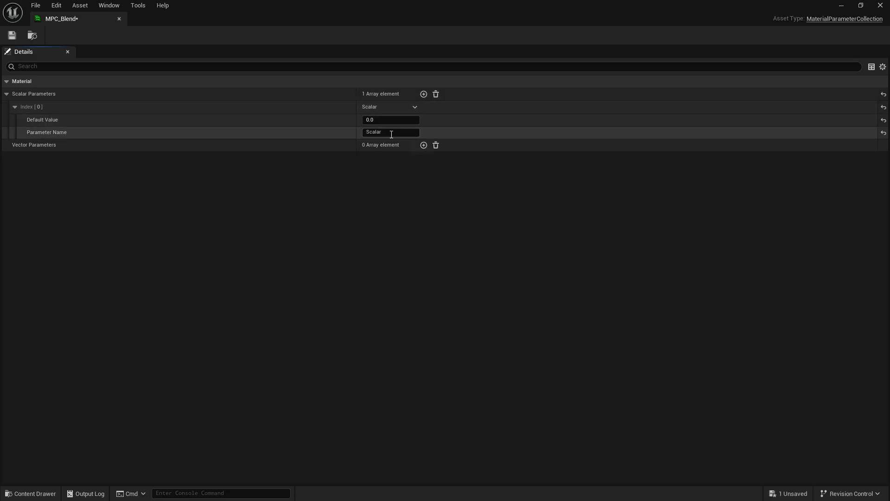
{"action": "type", "text": "NormlaBlendBias"}
{"action": "key", "text": "Return"}
{"action": "left_click", "coordinate": [424, 94]}
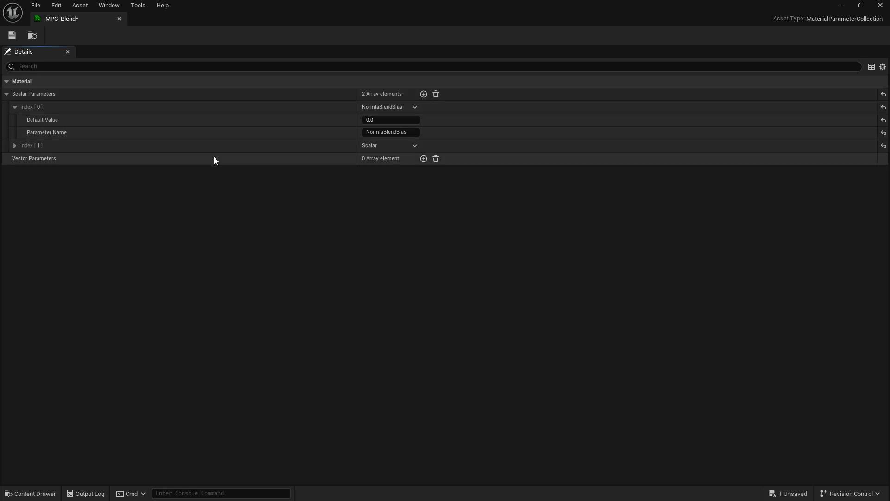
{"action": "left_click", "coordinate": [14, 146]}
{"action": "left_click", "coordinate": [392, 170]}
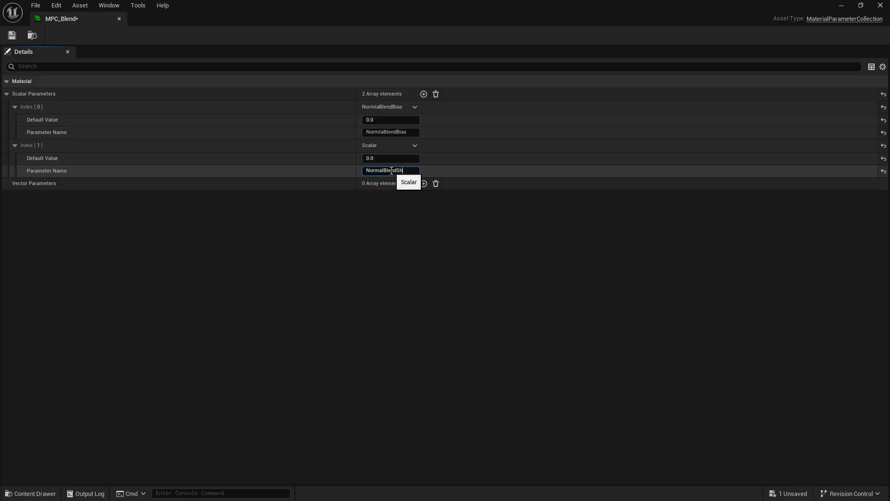
{"action": "type", "text": "NormalBlendSharpness"}
{"action": "key", "text": "Return"}
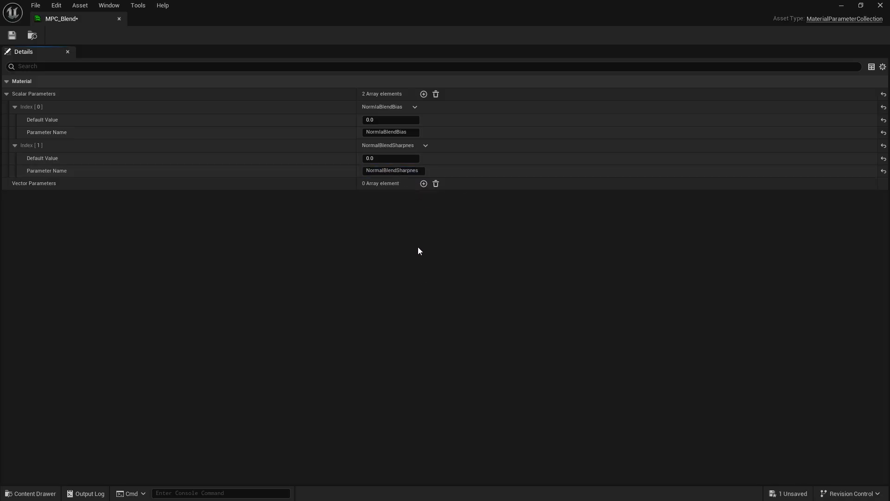
Add a third scalar parameter named UVs_Snow.
{"action": "left_click", "coordinate": [424, 95]}
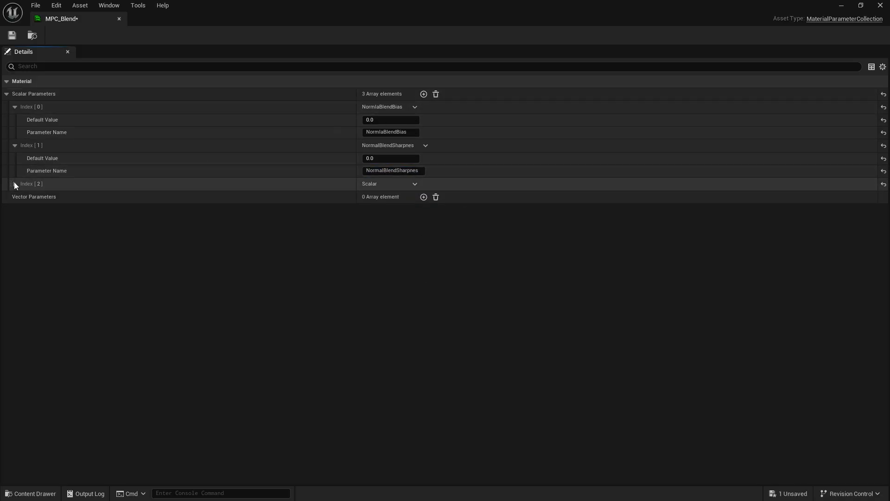
{"action": "left_click", "coordinate": [15, 184]}
{"action": "left_click", "coordinate": [385, 207]}
{"action": "type", "text": "U"}
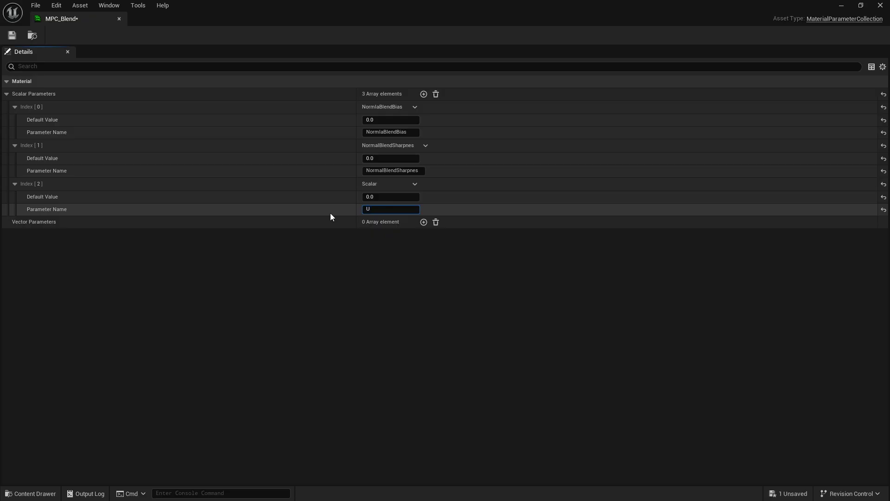
{"action": "type", "text": "Vs_Snow"}
{"action": "key", "text": "Return"}
{"action": "left_click", "coordinate": [381, 303]}
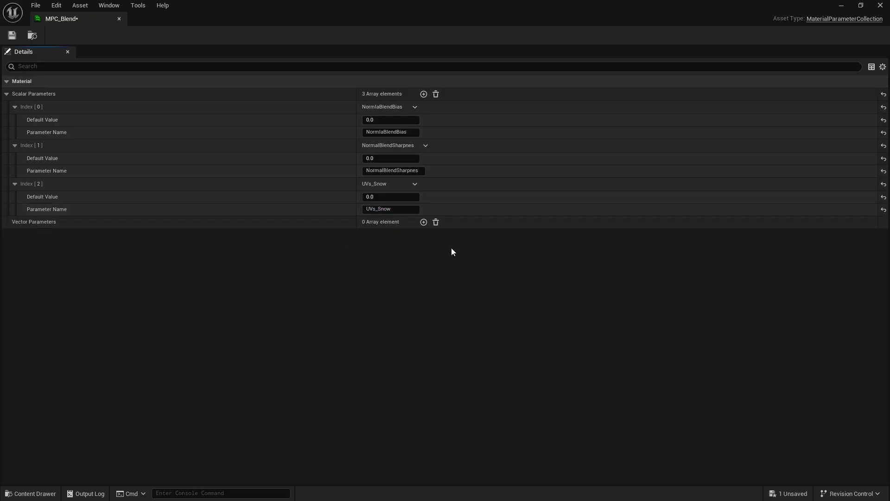
Add a vector parameter named NormalOffset and save the collection.
{"action": "left_click", "coordinate": [424, 222]}
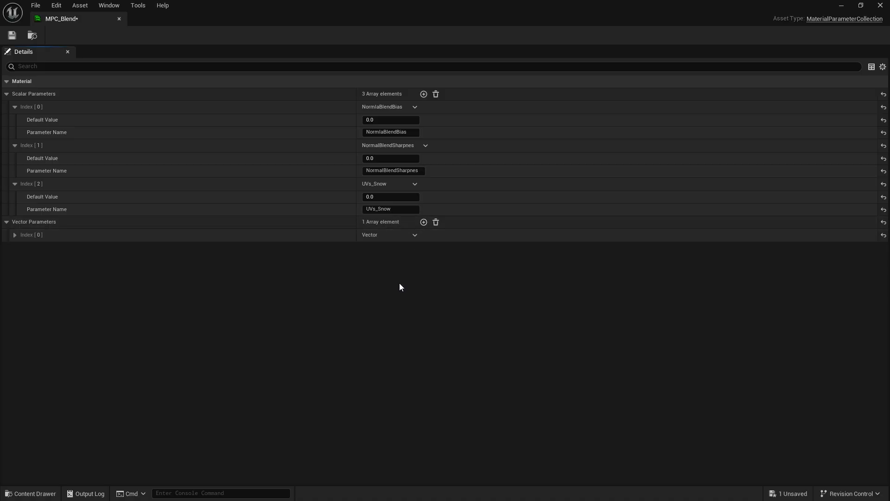
{"action": "left_click", "coordinate": [32, 235]}
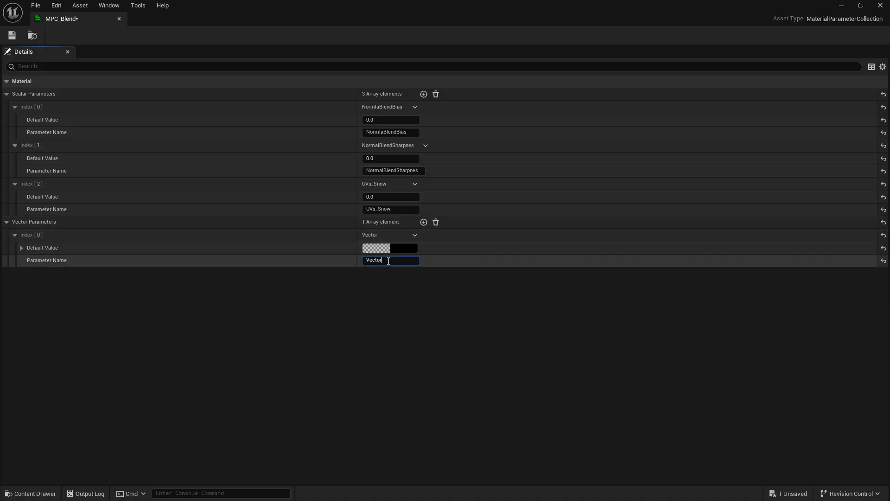
{"action": "type", "text": "NormalOfss"}
{"action": "key", "text": "BackSpace"}
{"action": "key", "text": "BackSpace"}
{"action": "type", "text": "fset"}
{"action": "key", "text": "Return"}
{"action": "left_click", "coordinate": [398, 338]}
{"action": "left_click", "coordinate": [15, 38]}
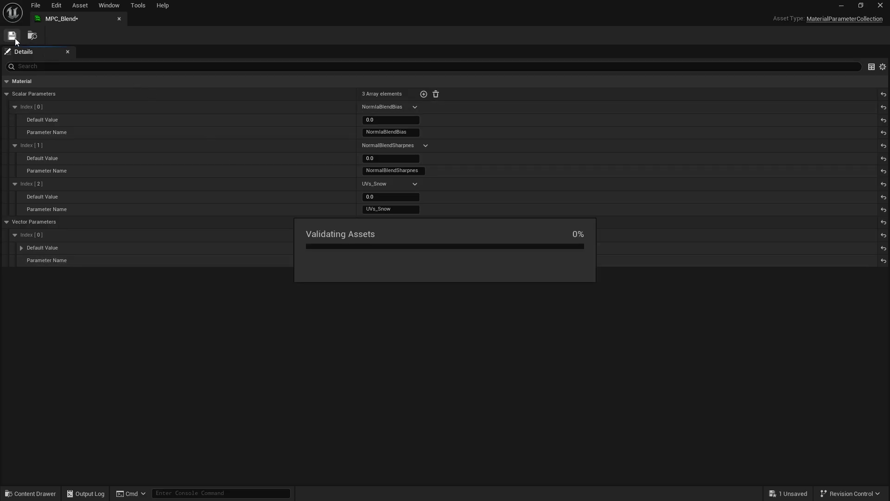
{"action": "left_click", "coordinate": [880, 5]}
Create a new Material Function named MF_NormalBlend.
{"action": "right_click", "coordinate": [329, 382]}
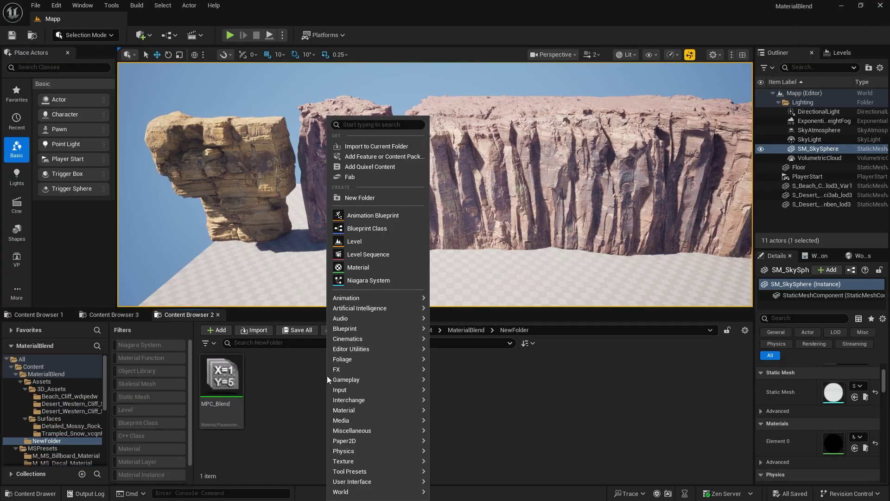
{"action": "mouse_move", "coordinate": [356, 412]}
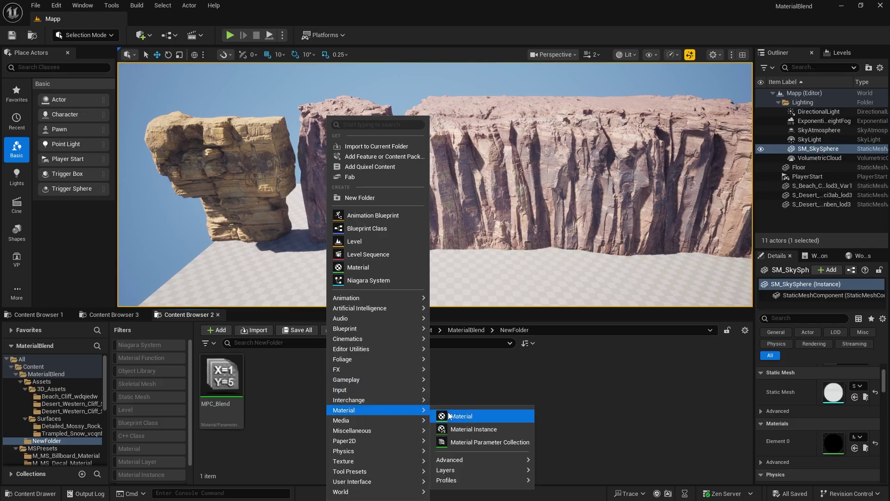
{"action": "mouse_move", "coordinate": [480, 458]}
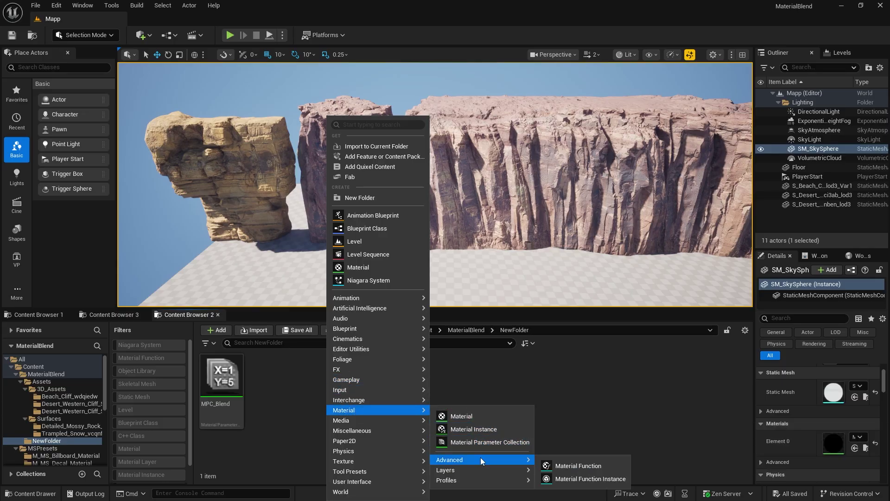
{"action": "left_click", "coordinate": [592, 466]}
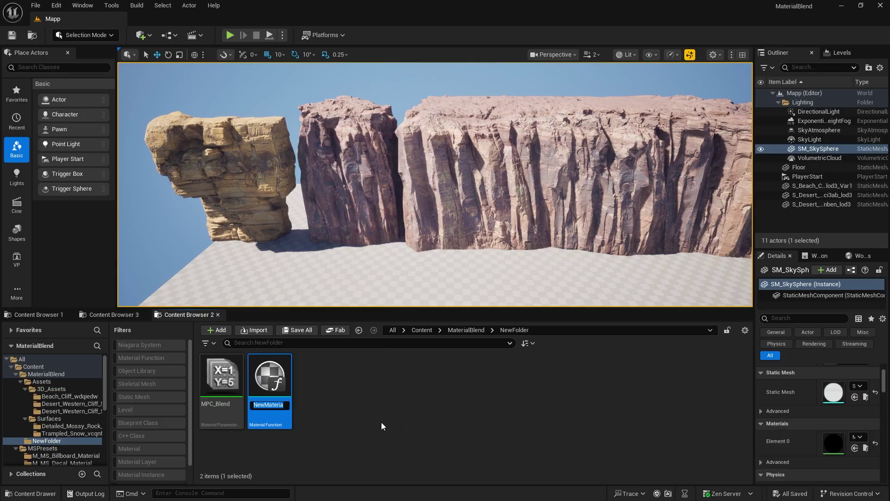
{"action": "type", "text": "MF_N"}
{"action": "type", "text": "ormalBlend"}
{"action": "key", "text": "Return"}
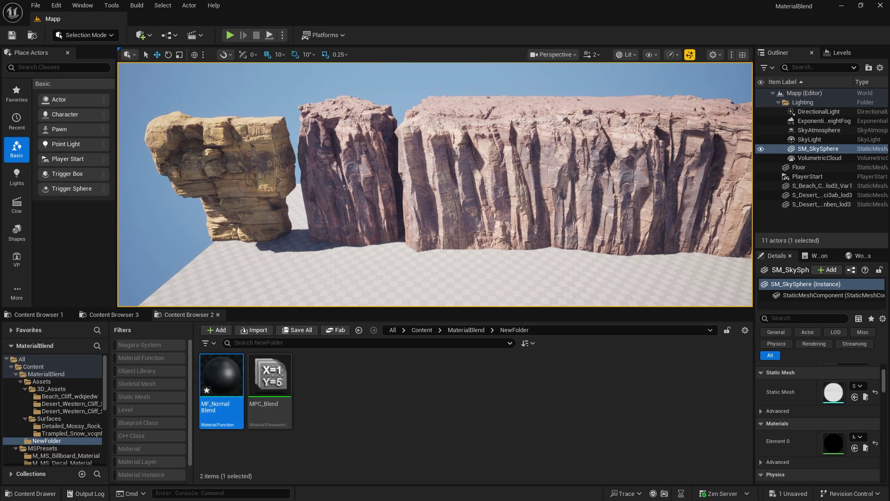
In MF_NormalBlend, add a WorldAlignedBlend node and wire its explicit-normal result to Output Result.
{"action": "left_click", "coordinate": [792, 102]}
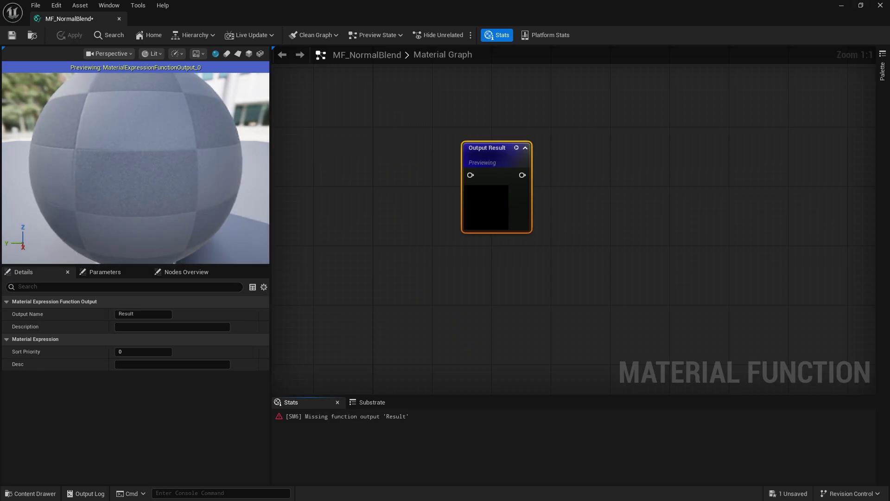
{"action": "right_click_drag", "start_coordinate": [331, 211], "coordinate": [543, 172]}
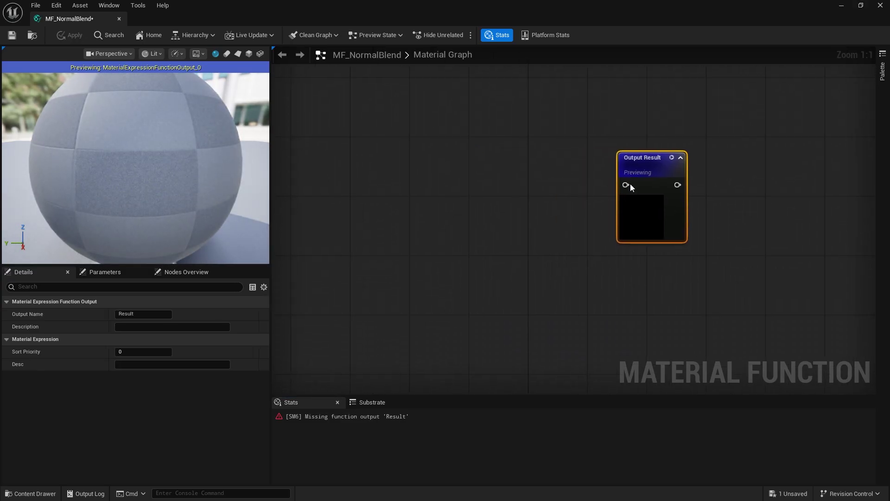
{"action": "scroll", "coordinate": [568, 157], "scroll_direction": "down", "scroll_amount": 1}
{"action": "right_click", "coordinate": [453, 180]}
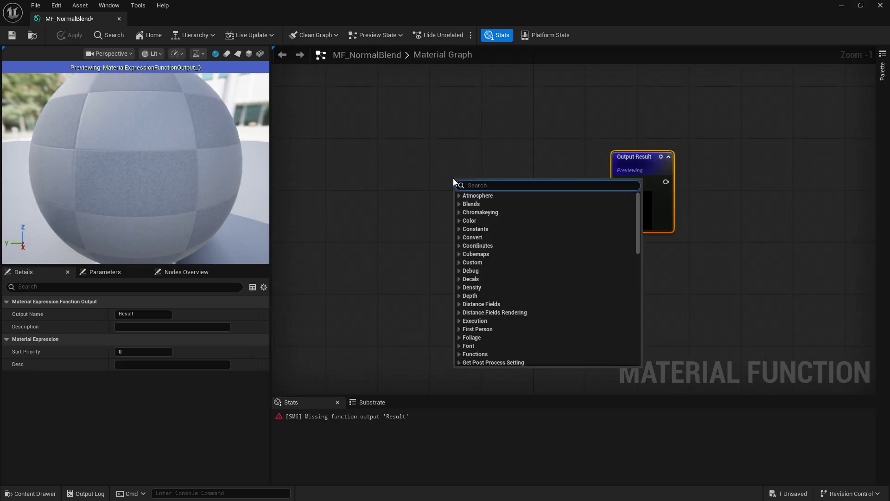
{"action": "type", "text": "worldal"}
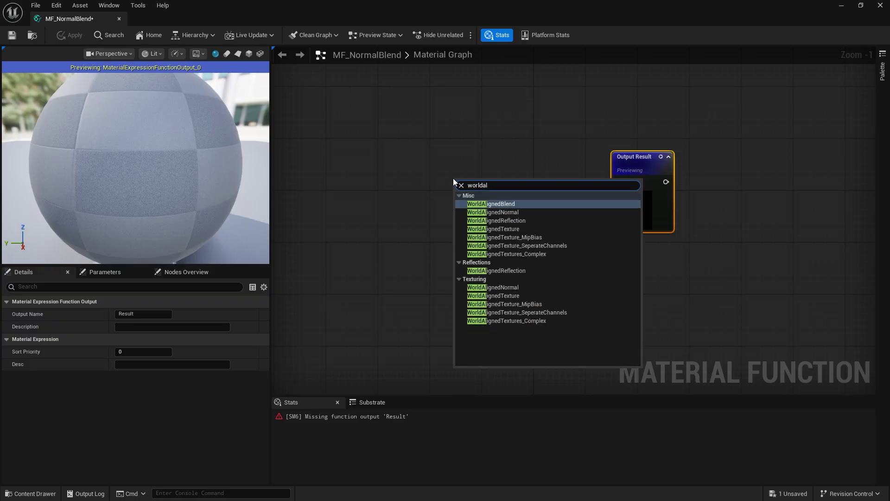
{"action": "key", "text": "Return"}
{"action": "left_click_drag", "start_coordinate": [520, 178], "coordinate": [471, 142]}
{"action": "left_click_drag", "start_coordinate": [520, 180], "coordinate": [619, 181]}
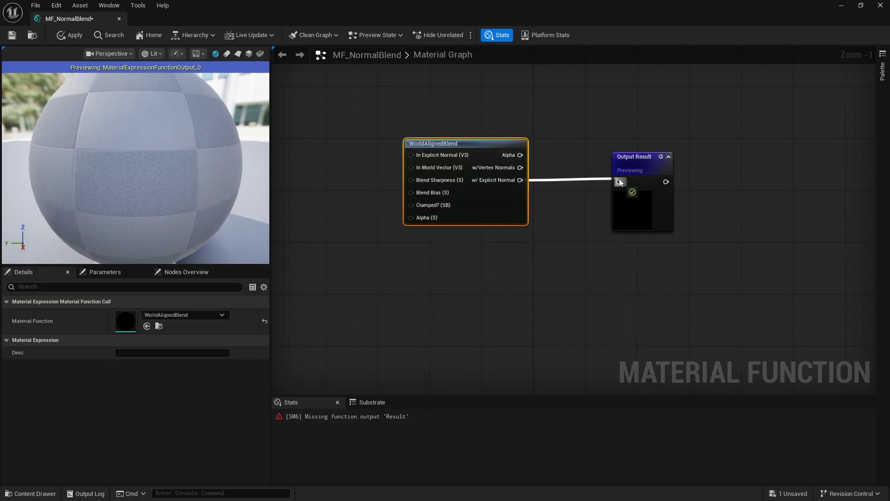
{"action": "right_click_drag", "start_coordinate": [420, 143], "coordinate": [591, 147]}
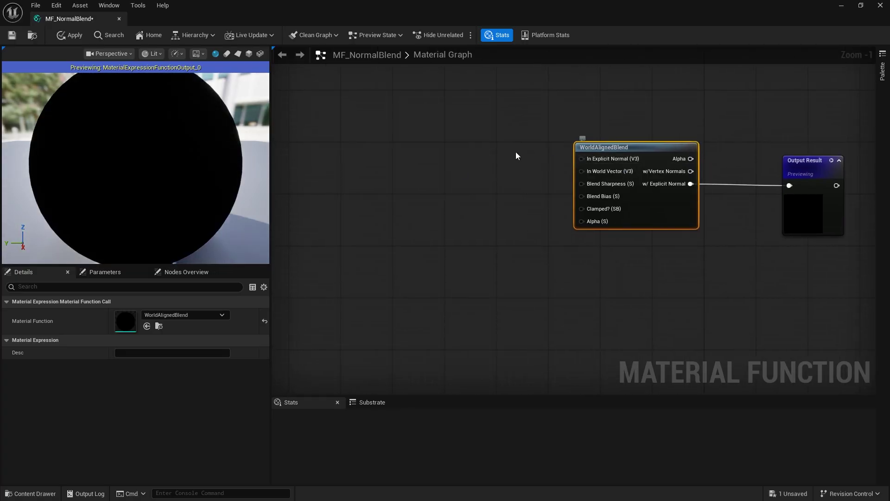
Add a function input named ExplictitNormal wired into WorldAlignedBlend's In Explicit Normal.
{"action": "right_click", "coordinate": [427, 133]}
{"action": "type", "text": "input"}
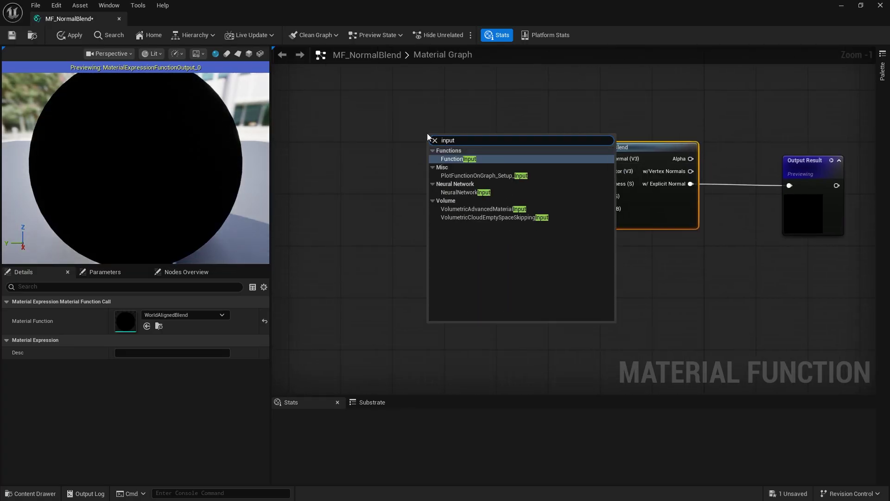
{"action": "key", "text": "Return"}
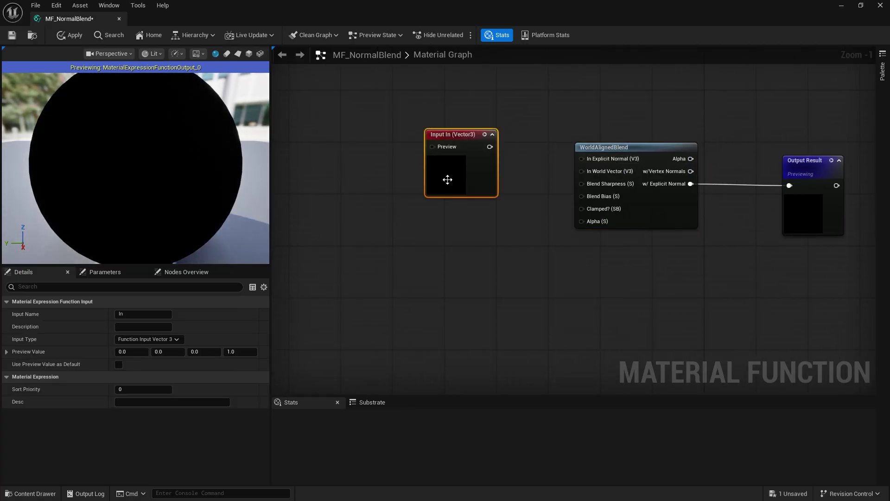
{"action": "left_click_drag", "start_coordinate": [490, 147], "coordinate": [582, 159]}
{"action": "right_click_drag", "start_coordinate": [579, 147], "coordinate": [587, 189]}
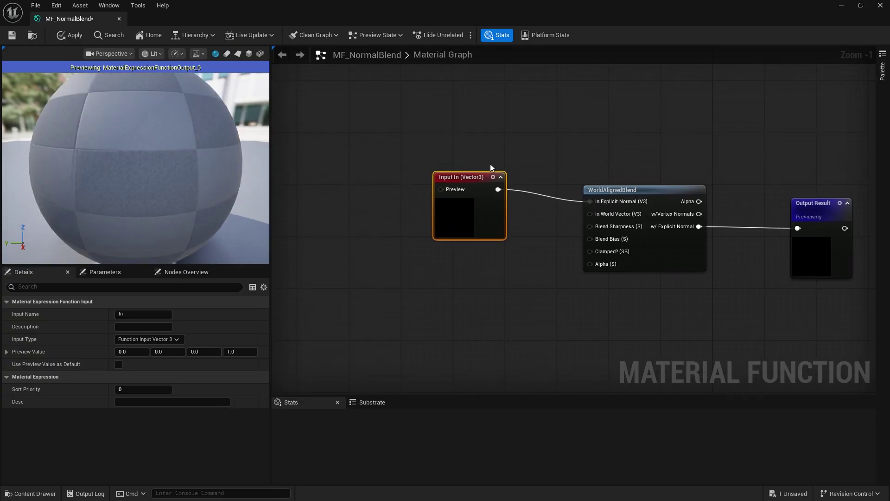
{"action": "left_click_drag", "start_coordinate": [473, 173], "coordinate": [467, 94]}
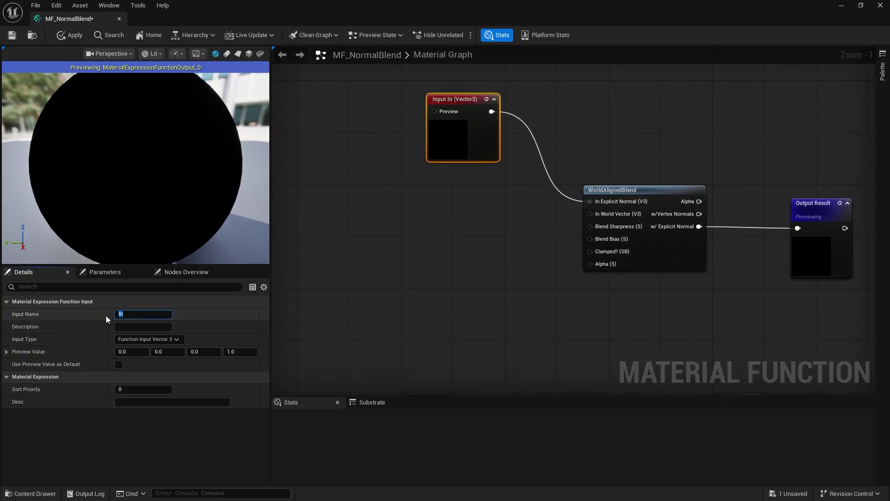
{"action": "type", "text": "ExplictitNormal"}
{"action": "key", "text": "Return"}
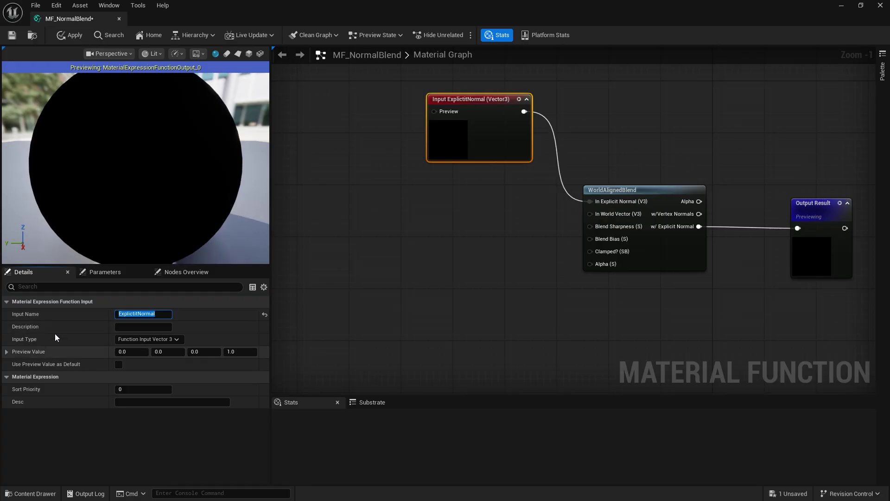
{"action": "left_click", "coordinate": [326, 251]}
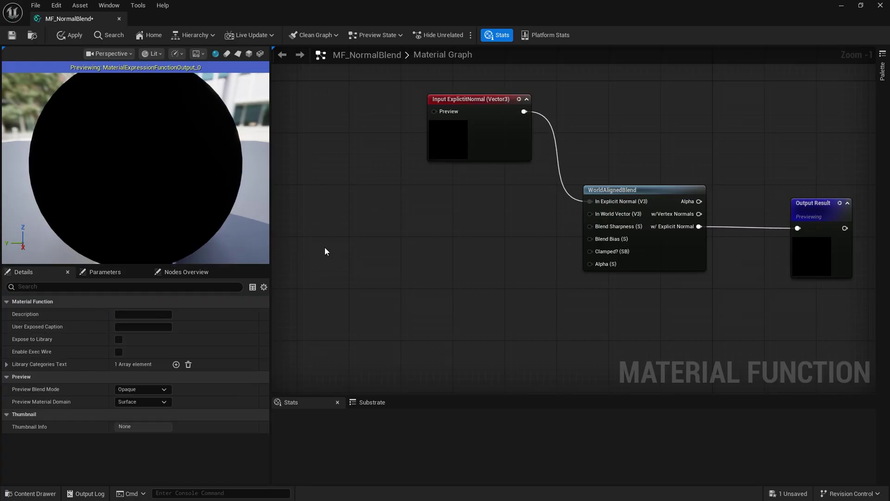
Place an Add node and wire its result into In World Vector.
{"action": "left_click", "coordinate": [370, 197]}
{"action": "left_click_drag", "start_coordinate": [401, 209], "coordinate": [599, 219]}
{"action": "right_click_drag", "start_coordinate": [478, 224], "coordinate": [611, 215]}
{"action": "left_click", "coordinate": [330, 189]}
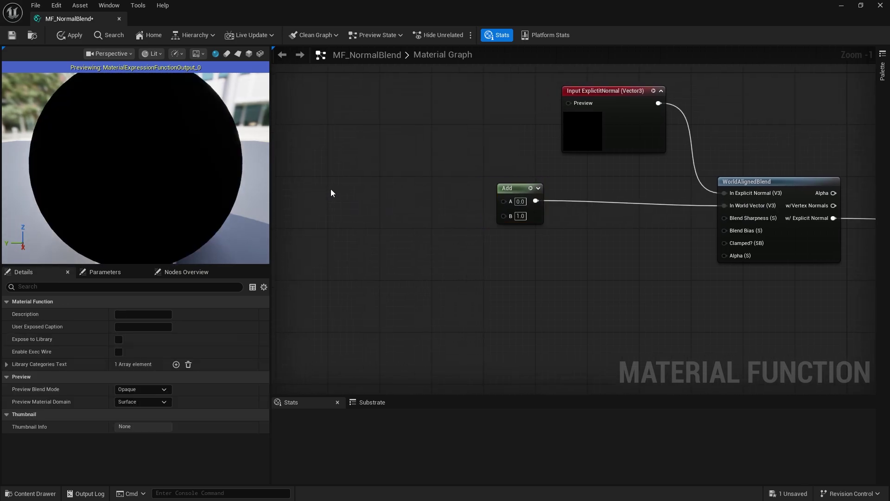
Feed the Add node's A from a Constant3Vector set to 0,0,1.
{"action": "left_click", "coordinate": [330, 167]}
{"action": "left_click_drag", "start_coordinate": [330, 167], "coordinate": [504, 200]}
{"action": "right_click_drag", "start_coordinate": [317, 159], "coordinate": [344, 151]}
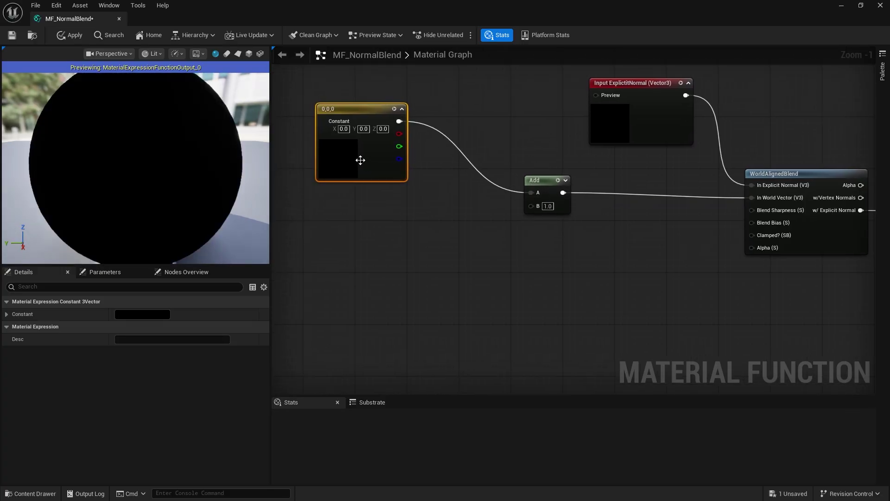
{"action": "double_click", "coordinate": [345, 151]}
{"action": "left_click_drag", "start_coordinate": [394, 306], "coordinate": [418, 306]}
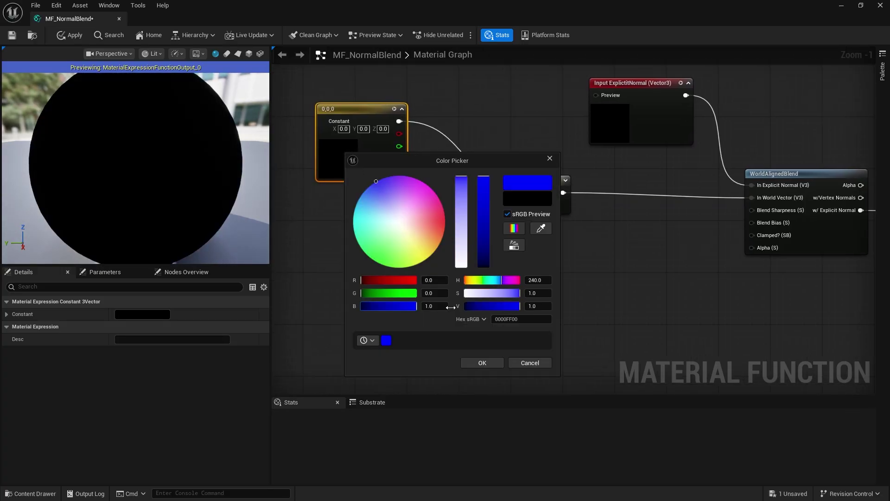
{"action": "left_click", "coordinate": [489, 362]}
{"action": "left_click_drag", "start_coordinate": [370, 109], "coordinate": [369, 89]}
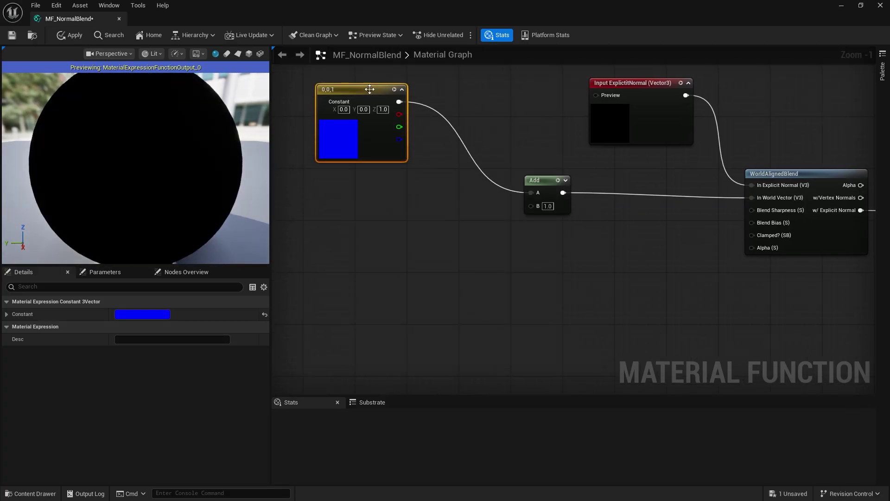
{"action": "left_click", "coordinate": [357, 224]}
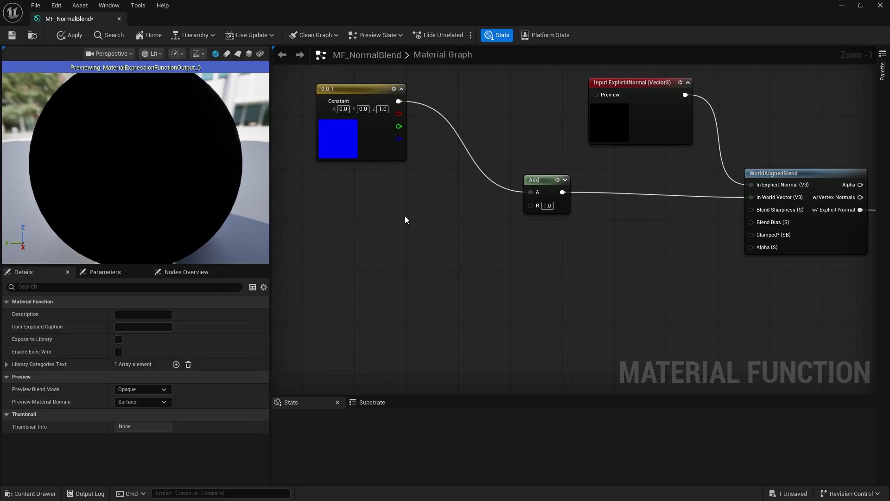
Add an MPC_Blend collection parameter node set to NormalOffset, wired into the Add node's B.
{"action": "right_click", "coordinate": [384, 213]}
{"action": "type", "text": "coll"}
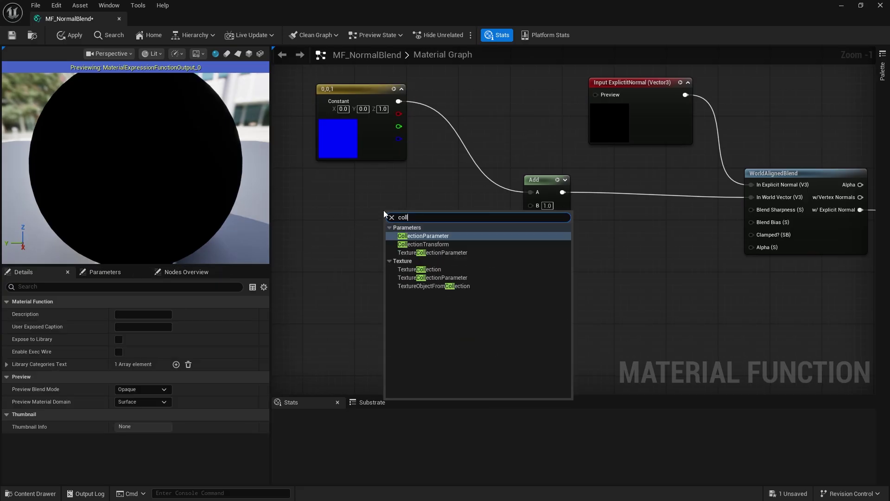
{"action": "key", "text": "Return"}
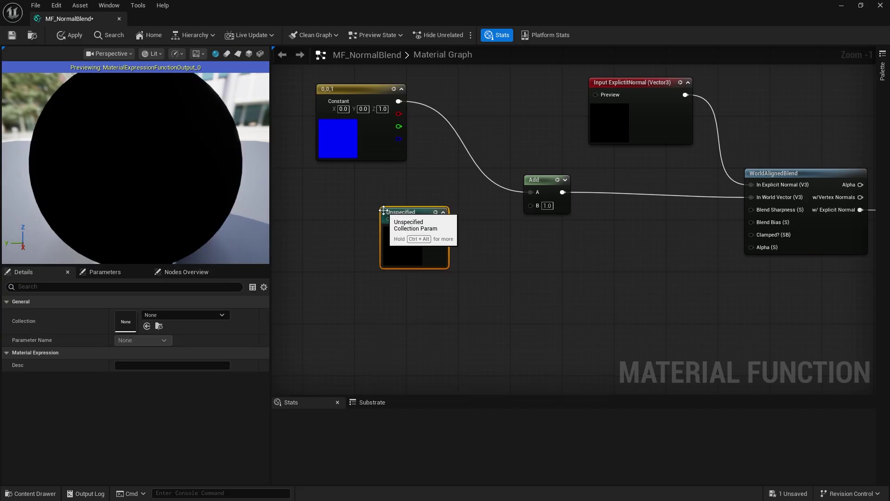
{"action": "left_click", "coordinate": [163, 315]}
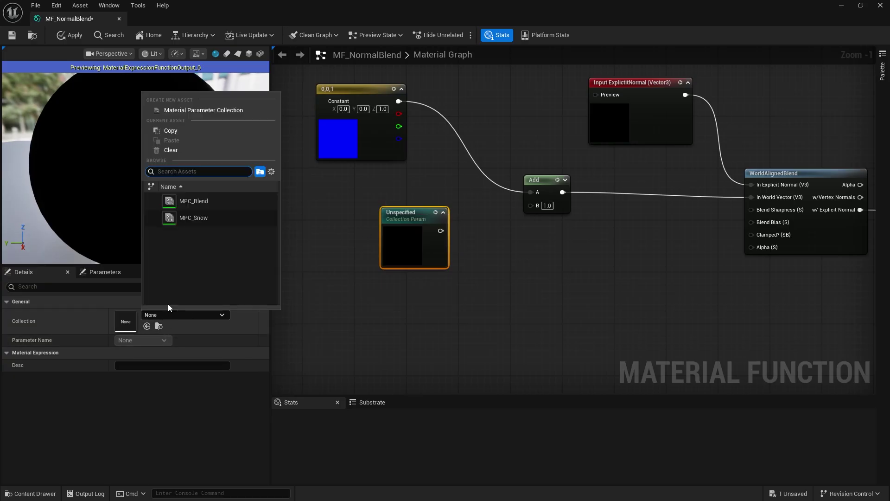
{"action": "left_click", "coordinate": [213, 201]}
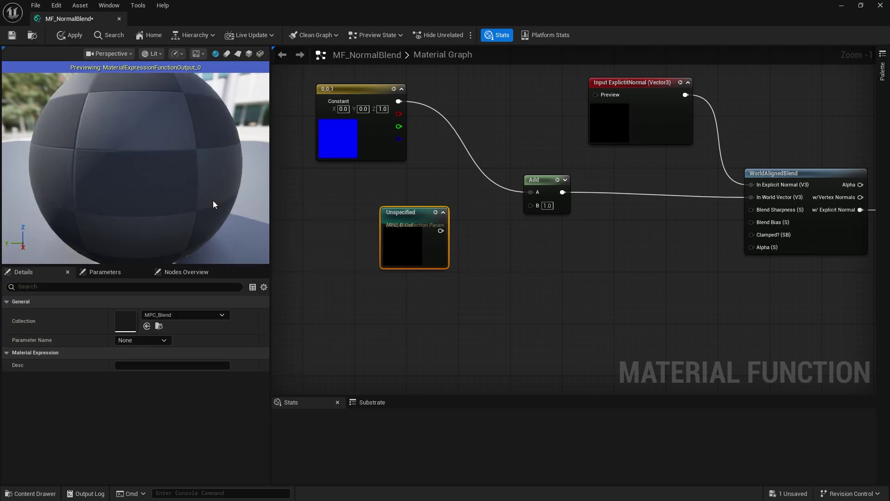
{"action": "left_click_drag", "start_coordinate": [459, 237], "coordinate": [531, 205]}
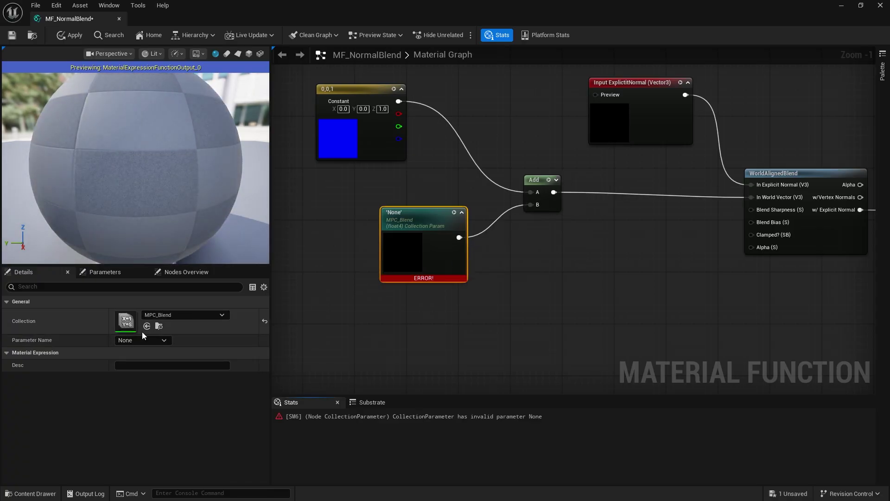
{"action": "left_click", "coordinate": [143, 340]}
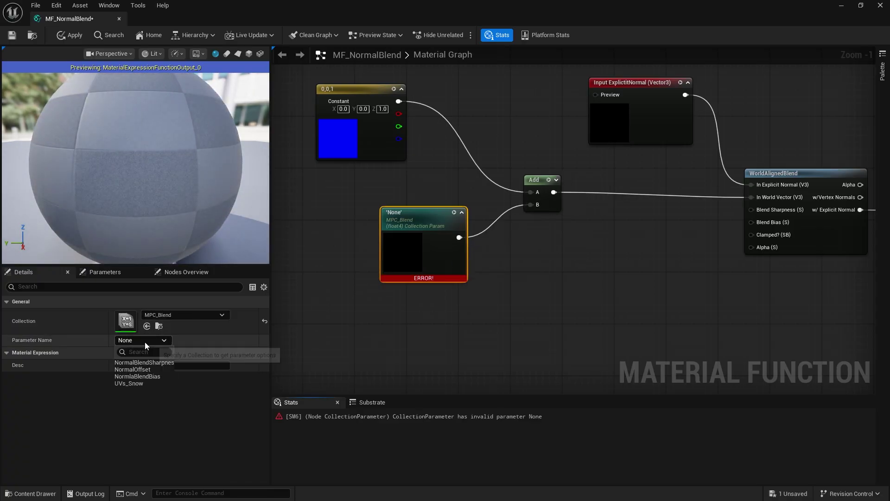
{"action": "left_click", "coordinate": [151, 370]}
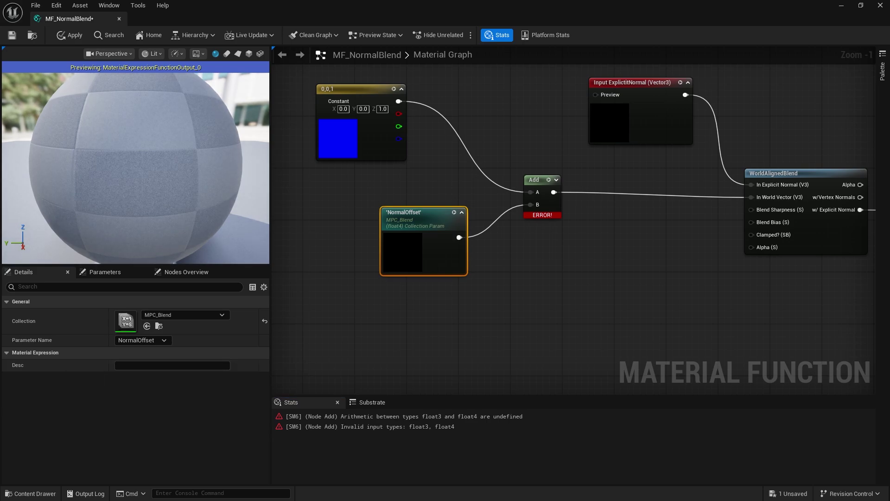
{"action": "left_click", "coordinate": [501, 300]}
{"action": "right_click_drag", "start_coordinate": [516, 284], "coordinate": [463, 296]}
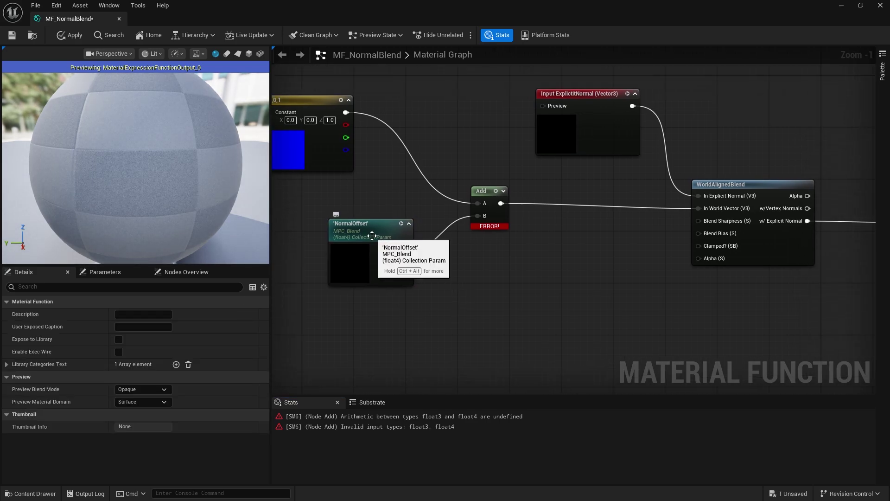
{"action": "left_click_drag", "start_coordinate": [371, 236], "coordinate": [274, 238]}
{"action": "left_click", "coordinate": [491, 193]}
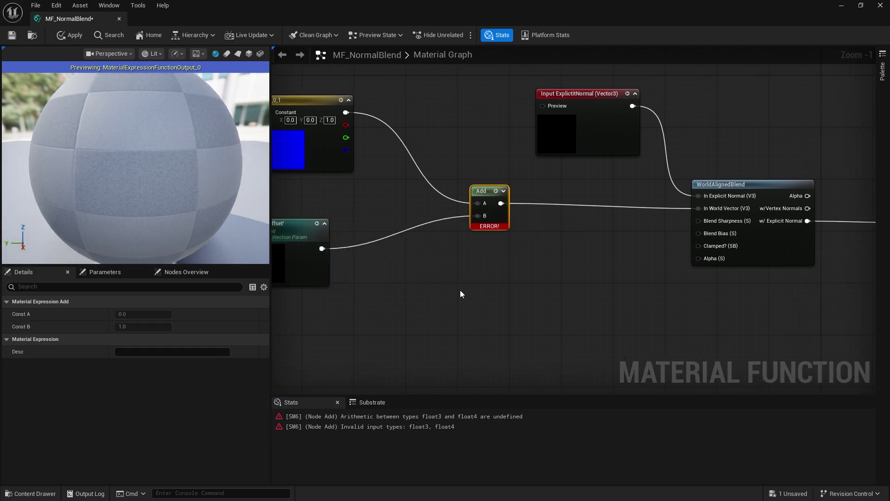
Insert an RGB ComponentMask between NormalOffset and Add's B, then save MF_NormalBlend.
{"action": "right_click_drag", "start_coordinate": [390, 288], "coordinate": [468, 295]}
{"action": "right_click", "coordinate": [469, 299]}
{"action": "type", "text": "ma"}
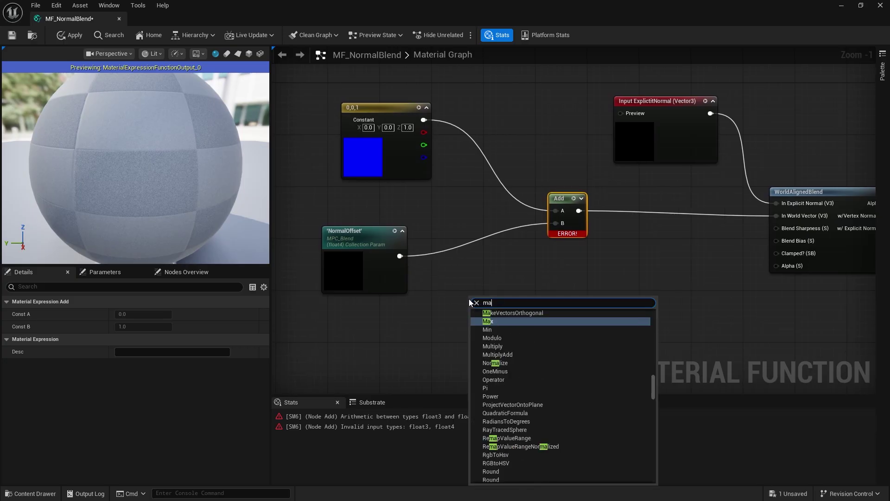
{"action": "type", "text": "sk"}
{"action": "key", "text": "Return"}
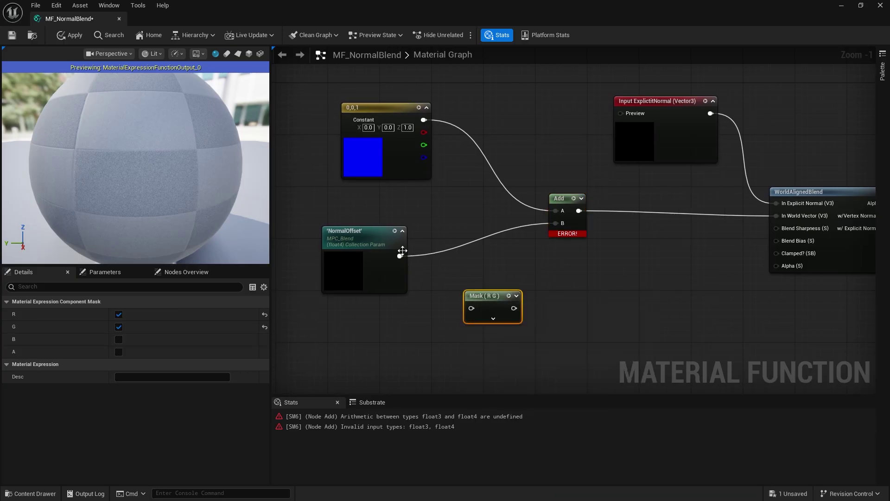
{"action": "left_click_drag", "start_coordinate": [399, 255], "coordinate": [556, 225]}
{"action": "left_click_drag", "start_coordinate": [485, 296], "coordinate": [471, 263]}
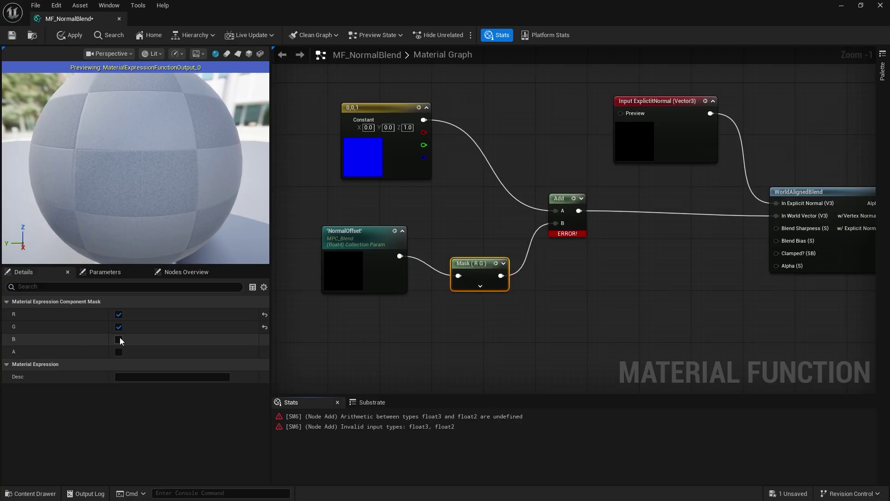
{"action": "left_click", "coordinate": [119, 339]}
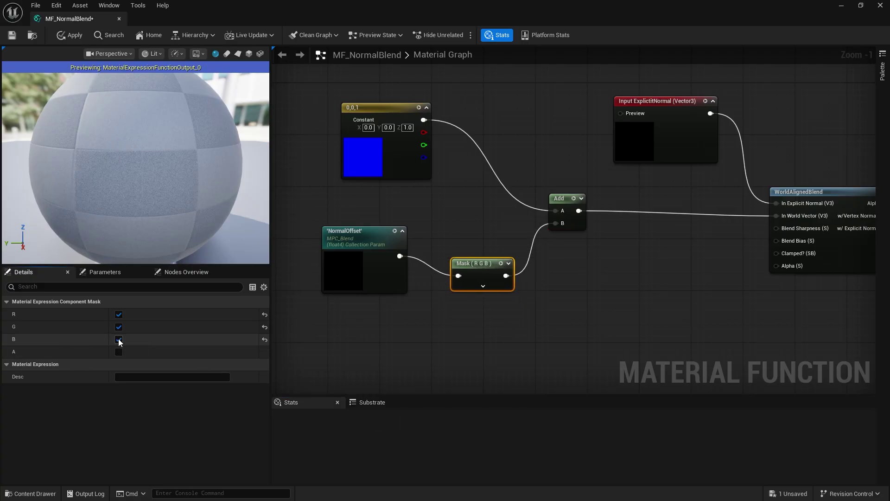
{"action": "left_click", "coordinate": [13, 35]}
{"action": "right_click_drag", "start_coordinate": [677, 264], "coordinate": [578, 239]}
Duplicate the collection parameter node, set it to NormalBlendSharpnes, and wire it to Blend Sharpness.
{"action": "right_click_drag", "start_coordinate": [351, 225], "coordinate": [434, 206]}
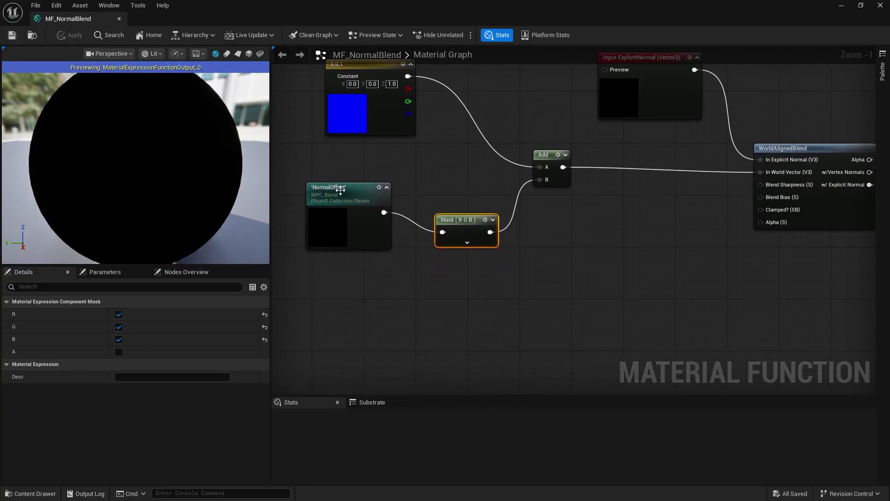
{"action": "left_click", "coordinate": [340, 191]}
{"action": "key", "text": "ctrl+d"}
{"action": "left_click_drag", "start_coordinate": [410, 219], "coordinate": [760, 186]}
{"action": "right_click_drag", "start_coordinate": [760, 187], "coordinate": [688, 196]}
{"action": "left_click", "coordinate": [154, 341]}
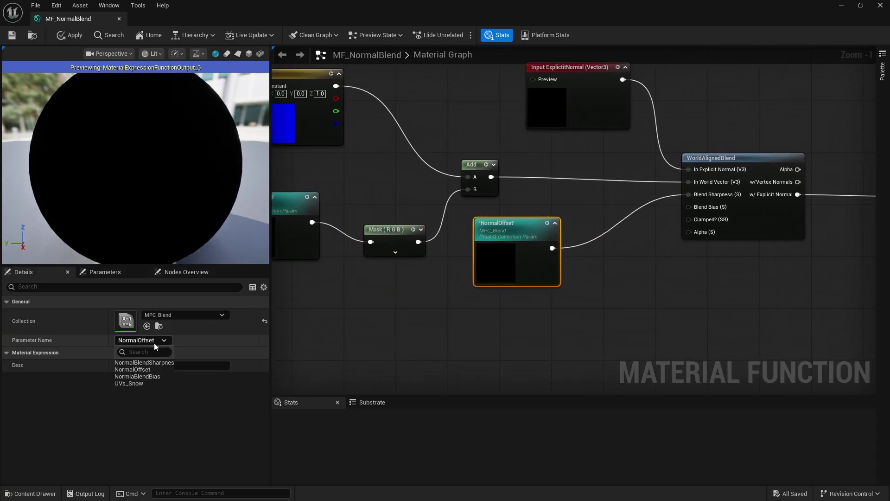
{"action": "left_click", "coordinate": [157, 363]}
{"action": "right_click_drag", "start_coordinate": [530, 248], "coordinate": [457, 224]}
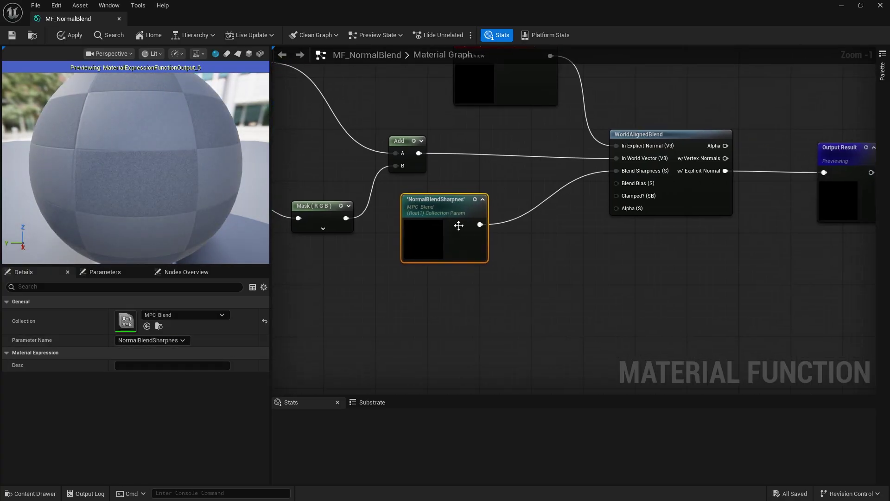
Add another copy set to NormlaBlendBias feeding Blend Bias, then save the function.
{"action": "key", "text": "ctrl+d"}
{"action": "left_click_drag", "start_coordinate": [506, 238], "coordinate": [630, 184]}
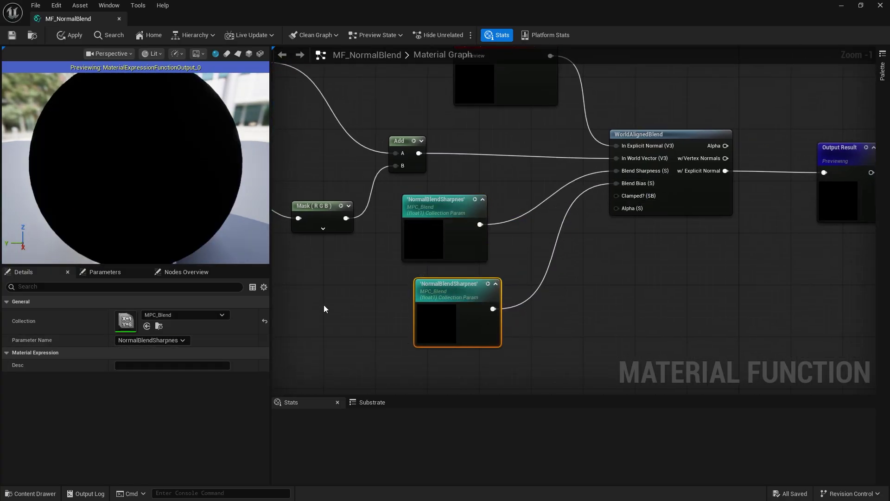
{"action": "left_click", "coordinate": [158, 339]}
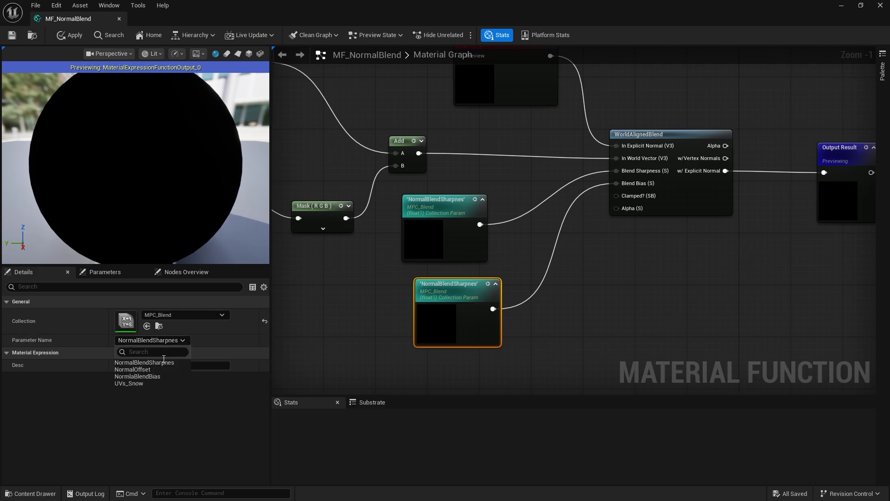
{"action": "left_click", "coordinate": [144, 376]}
{"action": "scroll", "coordinate": [470, 210], "scroll_direction": "down", "scroll_amount": 3}
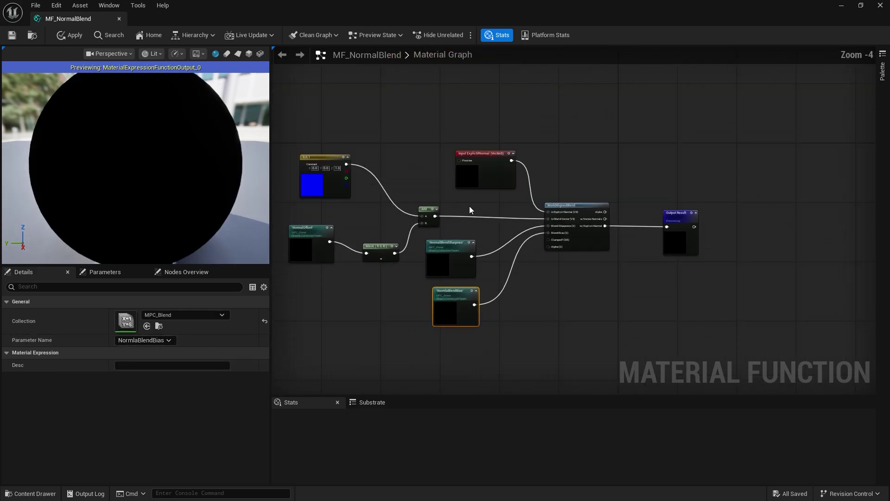
{"action": "left_click", "coordinate": [13, 35]}
Add a Material Function asset MF_Snow to NewFolder and open it in a maximized editor.
{"action": "left_click", "coordinate": [881, 5]}
{"action": "right_click", "coordinate": [371, 397]}
{"action": "mouse_move", "coordinate": [446, 268]}
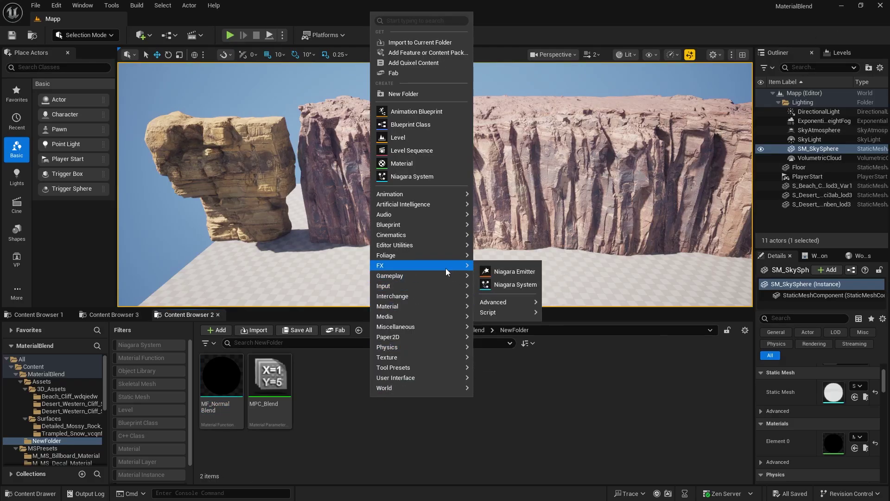
{"action": "mouse_move", "coordinate": [416, 307]}
{"action": "mouse_move", "coordinate": [520, 356]}
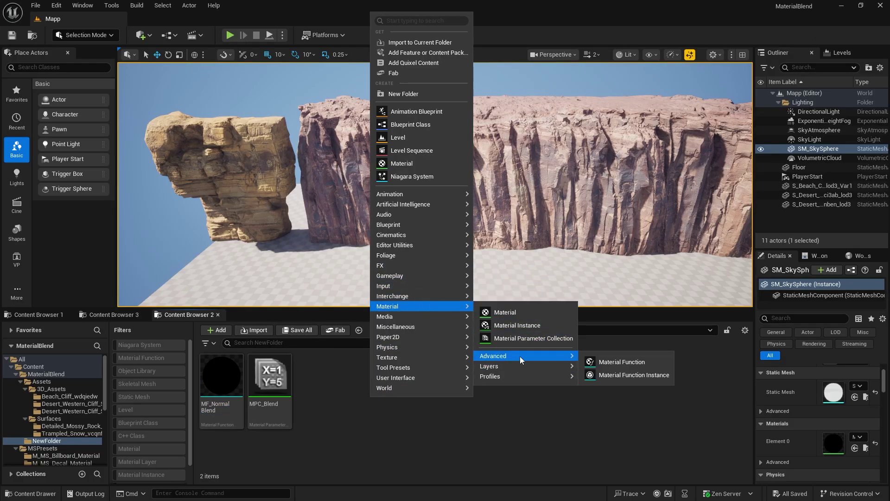
{"action": "left_click", "coordinate": [620, 367]}
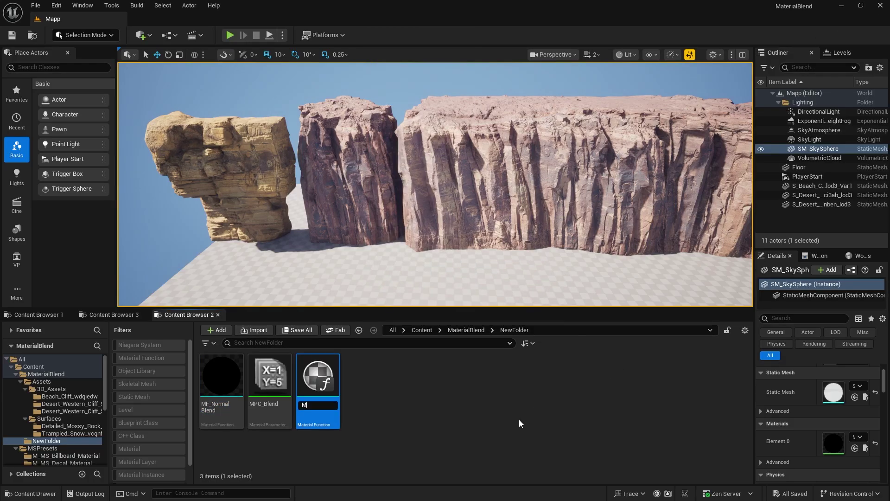
{"action": "type", "text": "MF_Snow"}
{"action": "key", "text": "Return"}
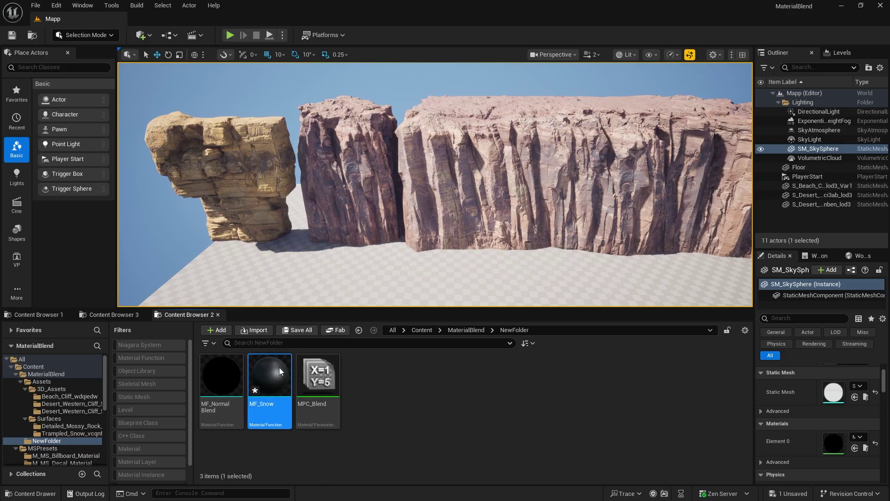
{"action": "double_click", "coordinate": [280, 368]}
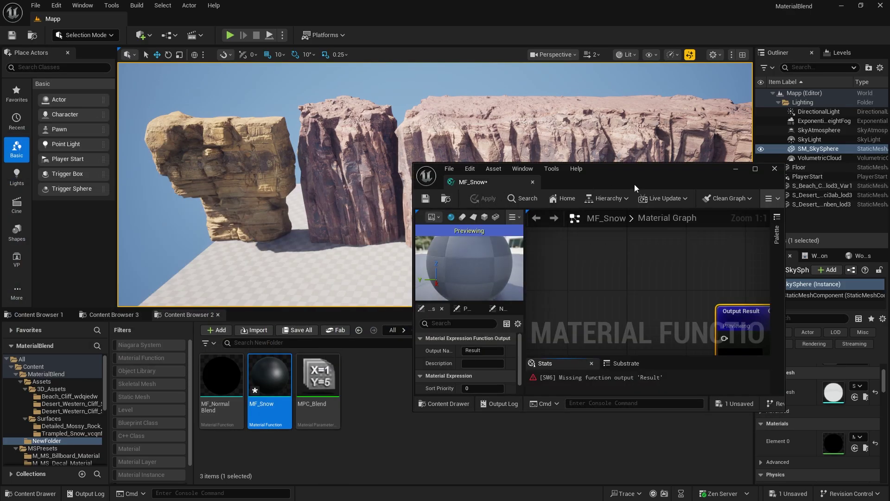
{"action": "left_click", "coordinate": [755, 169]}
Drag the three Assets > Surfaces > Trampled_Snow textures into the MF_Snow graph.
{"action": "scroll", "coordinate": [500, 269], "scroll_direction": "down", "scroll_amount": 2}
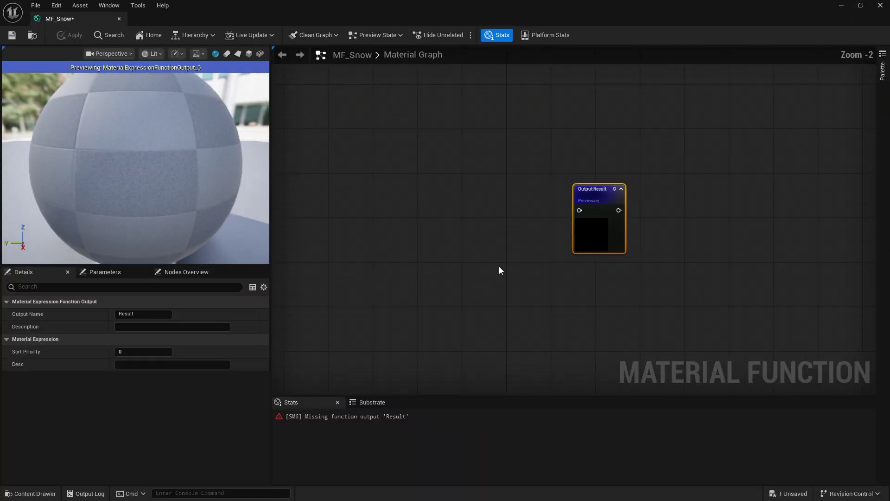
{"action": "left_click", "coordinate": [32, 493]}
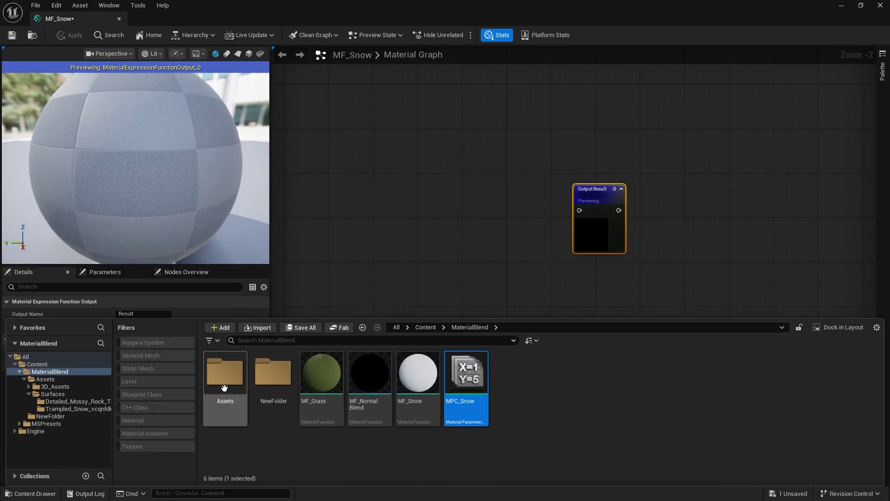
{"action": "double_click", "coordinate": [233, 373]}
{"action": "double_click", "coordinate": [274, 374]}
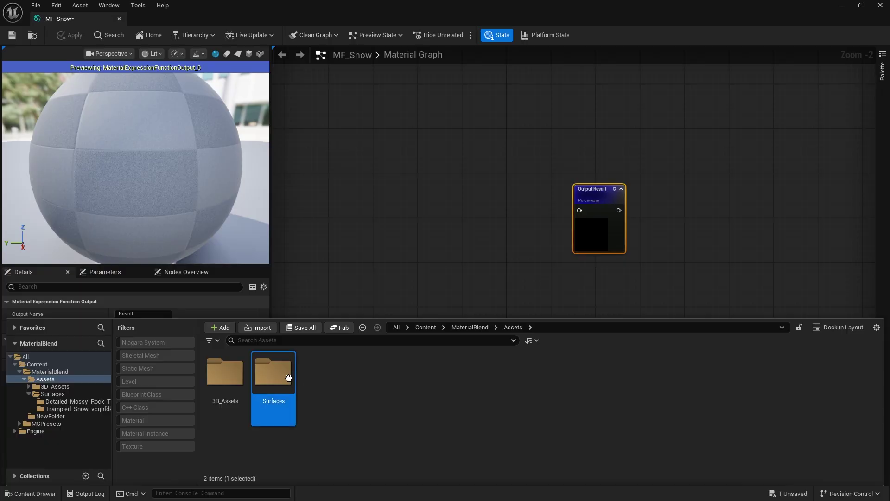
{"action": "double_click", "coordinate": [288, 380]}
{"action": "left_click", "coordinate": [276, 378]}
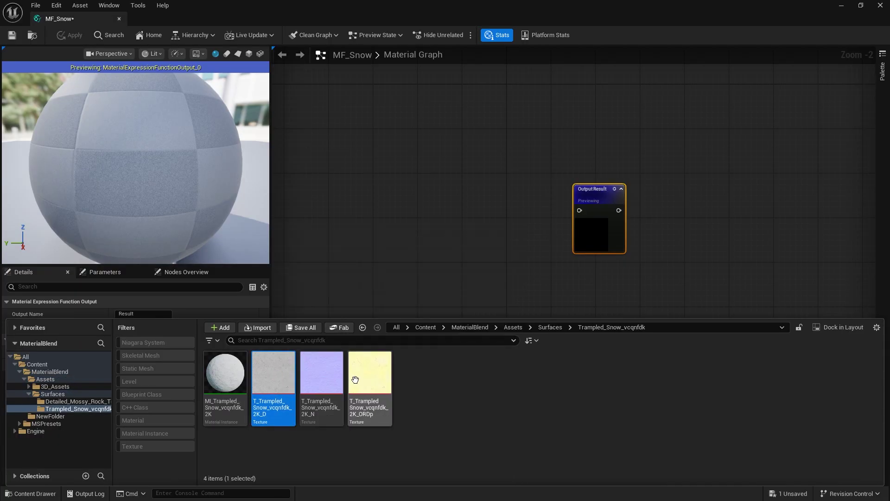
{"action": "left_click", "coordinate": [371, 378], "text": "shift"}
{"action": "left_click_drag", "start_coordinate": [371, 378], "coordinate": [420, 209]}
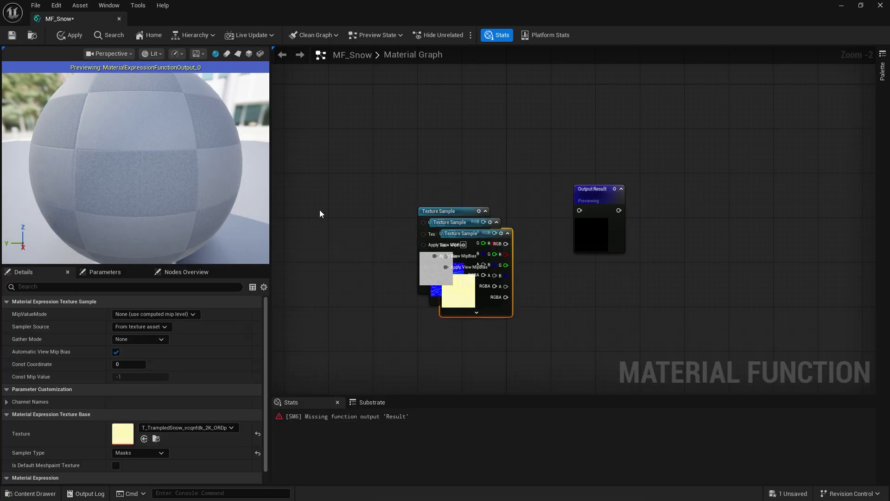
Reposition the three new Texture Sample nodes to the left of the graph.
{"action": "left_click", "coordinate": [320, 211]}
{"action": "right_click_drag", "start_coordinate": [320, 212], "coordinate": [290, 209]}
{"action": "left_click", "coordinate": [415, 207]}
{"action": "left_click_drag", "start_coordinate": [415, 208], "coordinate": [354, 85]}
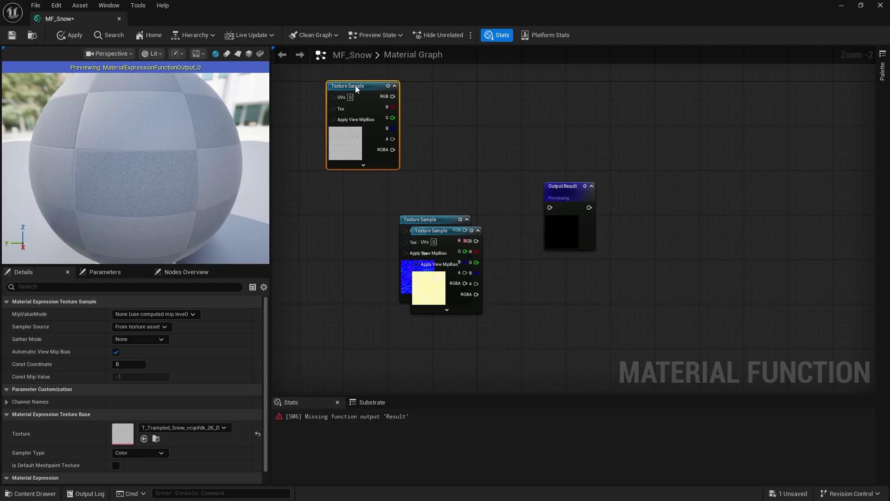
{"action": "right_click_drag", "start_coordinate": [506, 140], "coordinate": [551, 170]}
{"action": "left_click_drag", "start_coordinate": [526, 138], "coordinate": [381, 313]}
{"action": "right_click_drag", "start_coordinate": [503, 209], "coordinate": [608, 151]}
{"action": "scroll", "coordinate": [608, 152], "scroll_direction": "down", "scroll_amount": 2}
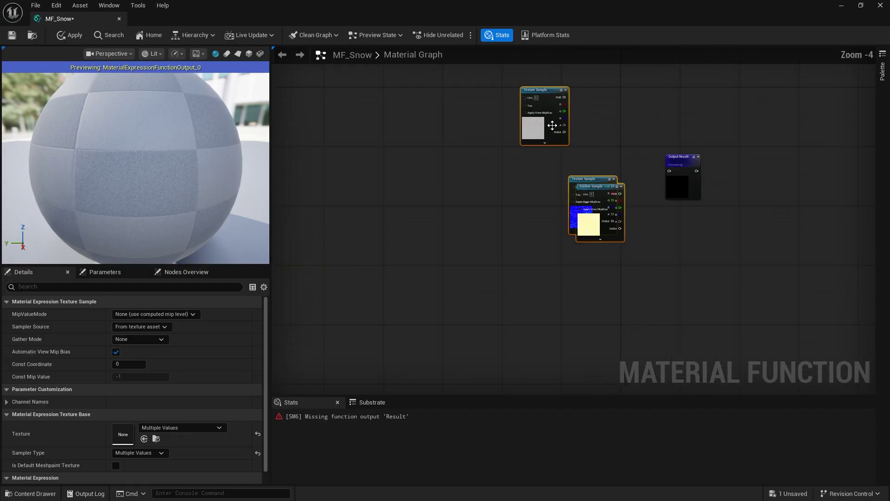
{"action": "left_click_drag", "start_coordinate": [387, 128], "coordinate": [385, 127]}
{"action": "left_click_drag", "start_coordinate": [628, 109], "coordinate": [498, 232]}
{"action": "left_click_drag", "start_coordinate": [553, 102], "coordinate": [437, 132]}
{"action": "right_click", "coordinate": [557, 132]}
Add a MakeMaterialAttributes node and connect it to Output Result.
{"action": "type", "text": "make m,a"}
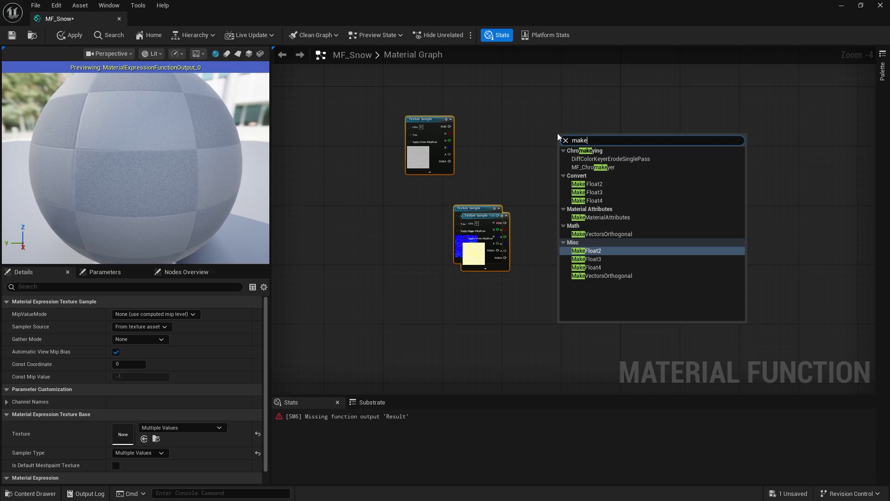
{"action": "key", "text": "BackSpace"}
{"action": "key", "text": "BackSpace"}
{"action": "type", "text": "a"}
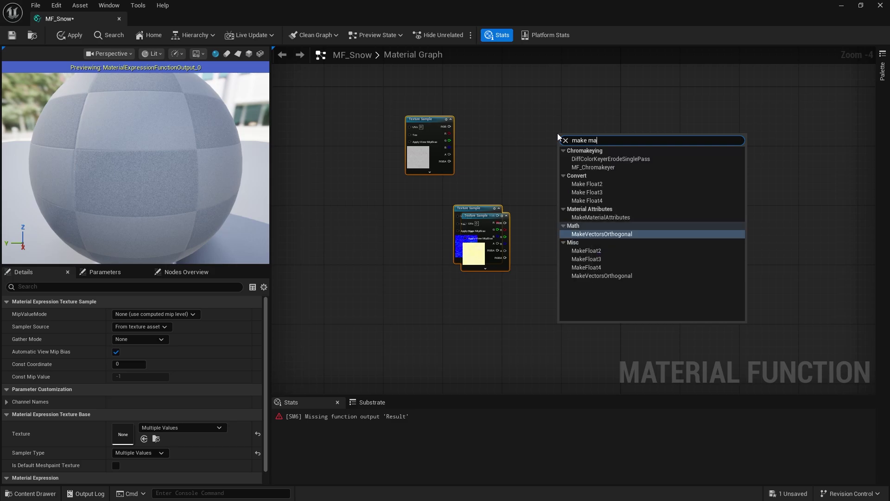
{"action": "key", "text": "Up"}
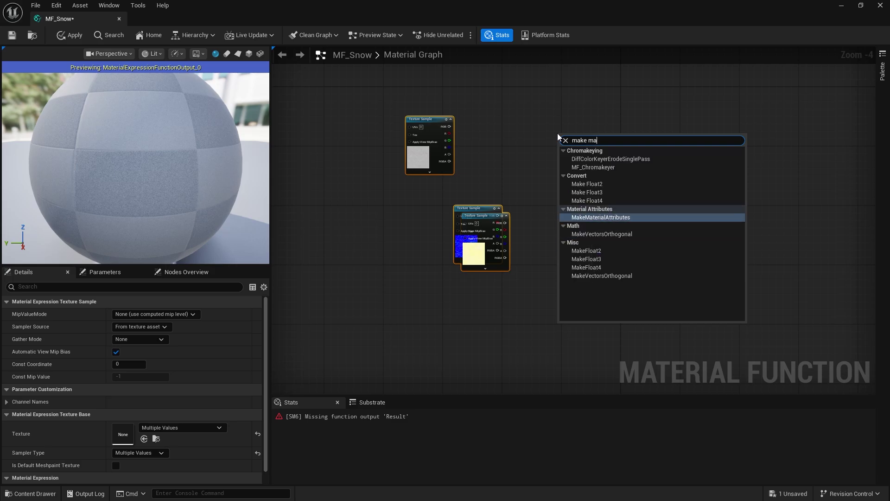
{"action": "key", "text": "Return"}
{"action": "scroll", "coordinate": [550, 142], "scroll_direction": "up", "scroll_amount": 3}
{"action": "left_click_drag", "start_coordinate": [630, 139], "coordinate": [754, 191]}
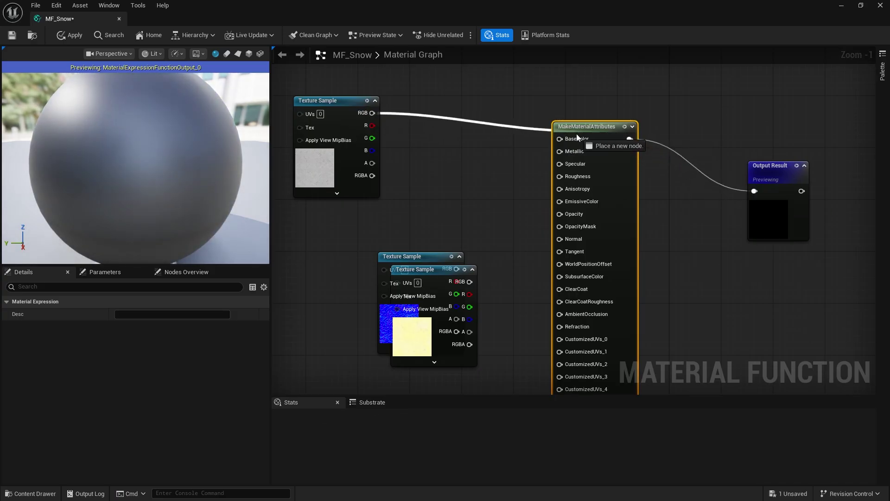
Wire _D to BaseColor, _N to Normal and _ORDp's G channel to Roughness.
{"action": "left_click_drag", "start_coordinate": [577, 136], "coordinate": [575, 138]}
{"action": "right_click_drag", "start_coordinate": [468, 174], "coordinate": [525, 128]}
{"action": "left_click_drag", "start_coordinate": [463, 211], "coordinate": [353, 295]}
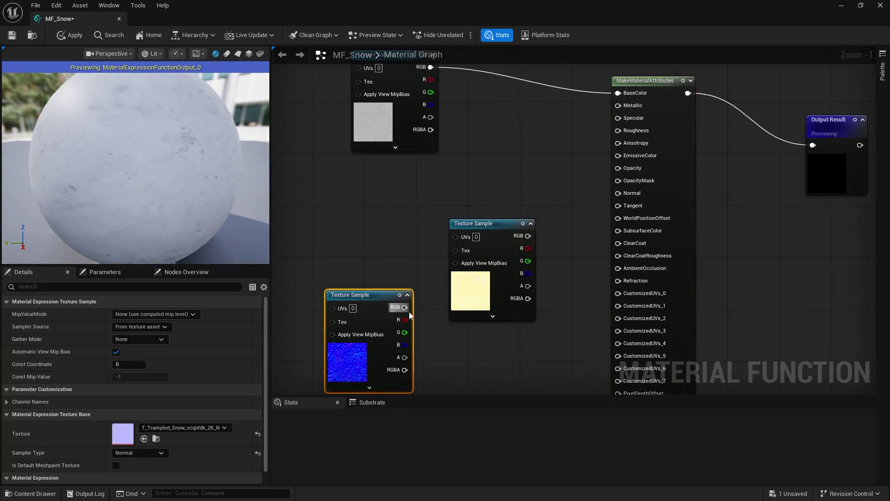
{"action": "left_click_drag", "start_coordinate": [404, 307], "coordinate": [618, 193]}
{"action": "left_click_drag", "start_coordinate": [475, 220], "coordinate": [618, 130]}
{"action": "right_click_drag", "start_coordinate": [526, 153], "coordinate": [639, 157]}
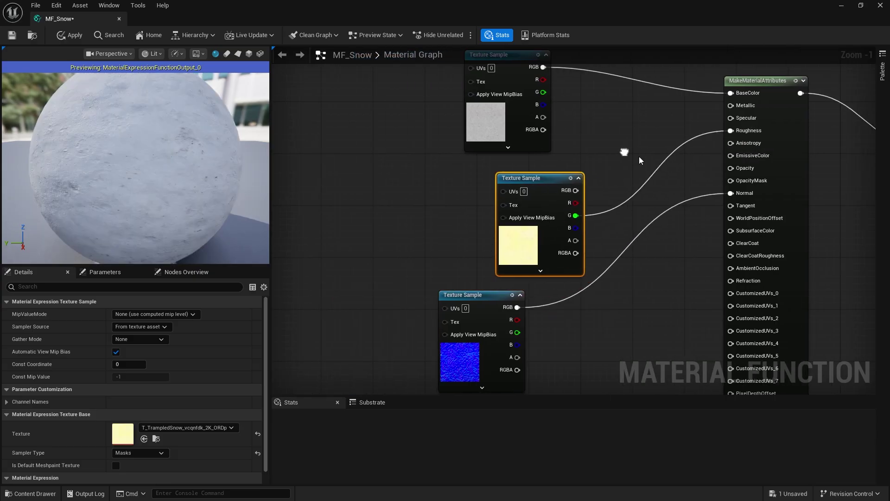
Align the three Texture Sample nodes into a tidy column.
{"action": "scroll", "coordinate": [639, 156], "scroll_direction": "down", "scroll_amount": 2}
{"action": "left_click_drag", "start_coordinate": [514, 266], "coordinate": [554, 266]}
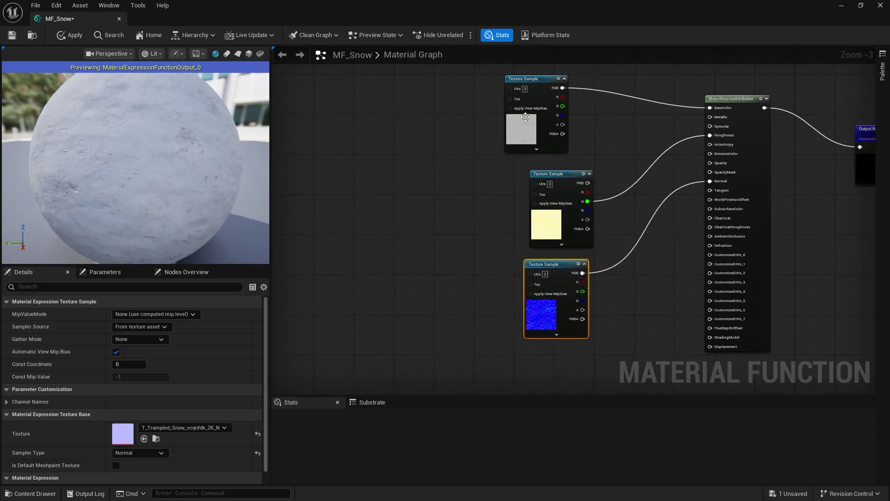
{"action": "left_click", "coordinate": [545, 82]}
{"action": "left_click_drag", "start_coordinate": [544, 84], "coordinate": [570, 95]}
{"action": "right_click_drag", "start_coordinate": [435, 125], "coordinate": [485, 155]}
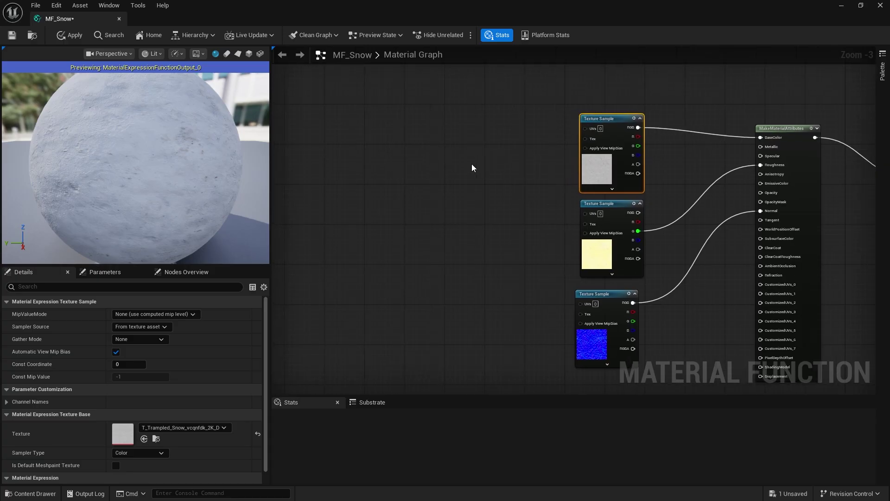
Feed a Multiply node through a reroute into all three UVs pins, with TexCoord as A.
{"action": "left_click", "coordinate": [398, 178]}
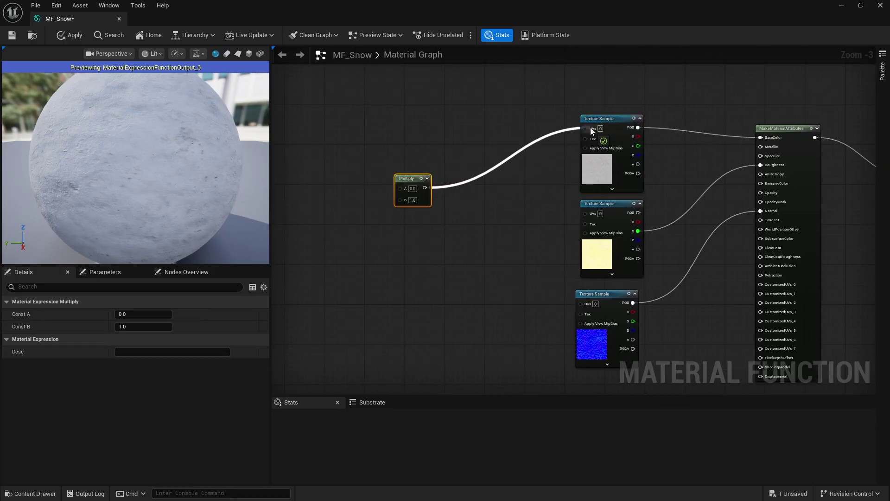
{"action": "left_click_drag", "start_coordinate": [590, 130], "coordinate": [591, 130]}
{"action": "double_click", "coordinate": [492, 162]}
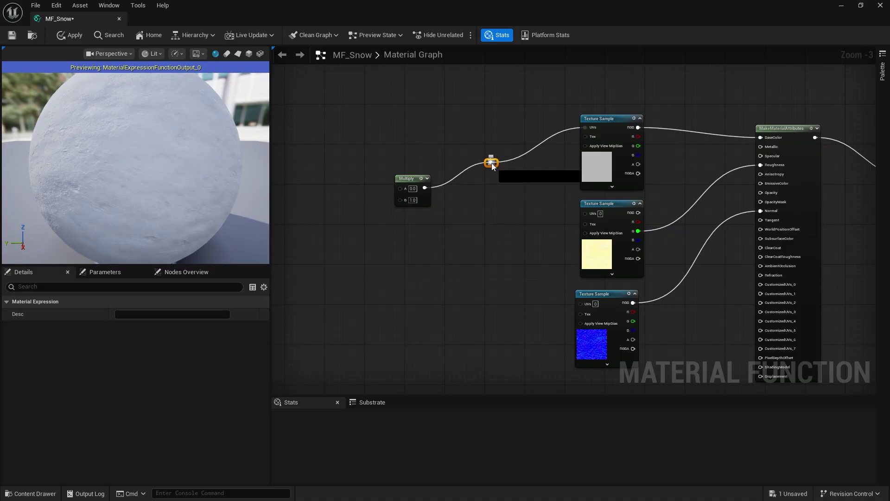
{"action": "left_click_drag", "start_coordinate": [492, 162], "coordinate": [581, 304]}
{"action": "right_click_drag", "start_coordinate": [446, 245], "coordinate": [556, 261]}
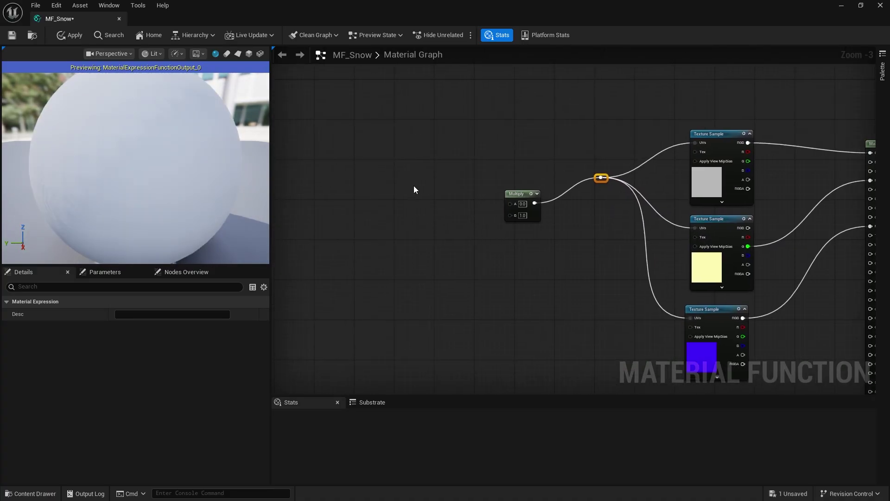
{"action": "left_click", "coordinate": [414, 185]}
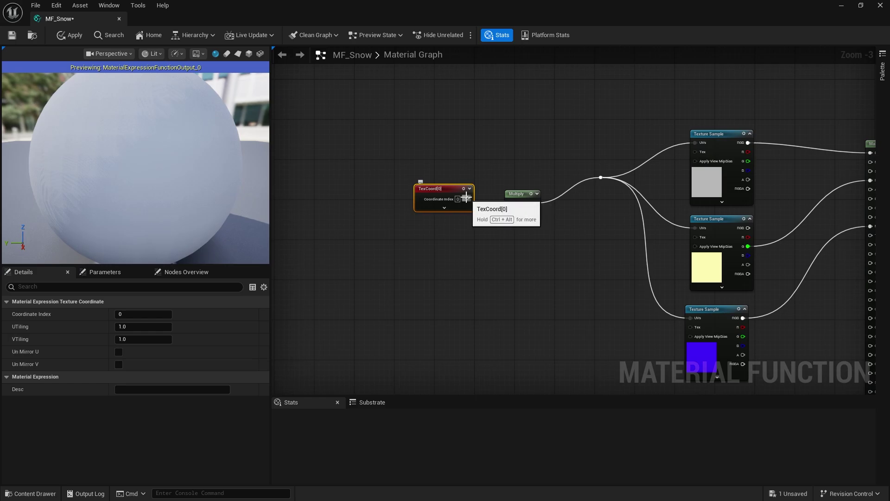
{"action": "left_click_drag", "start_coordinate": [466, 198], "coordinate": [510, 202]}
{"action": "left_click_drag", "start_coordinate": [440, 188], "coordinate": [396, 164]}
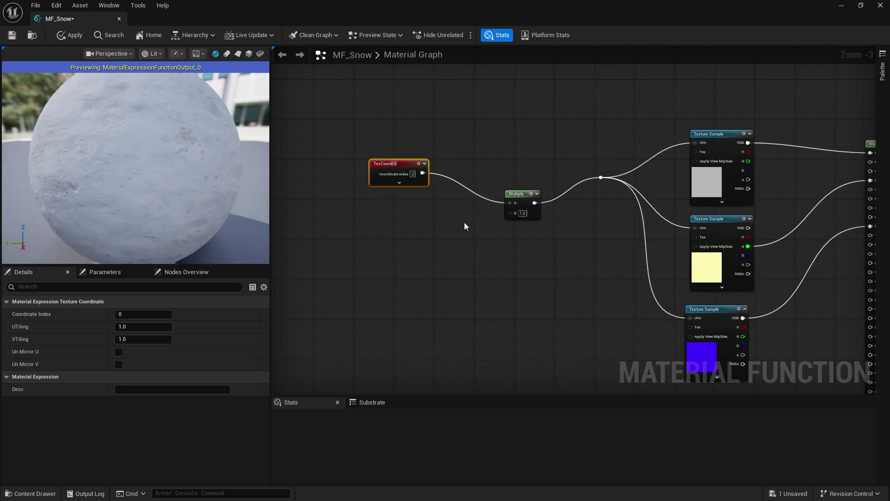
Connect an MPC_Blend UVs_Snow collection parameter to Multiply's B and save MF_Snow.
{"action": "right_click", "coordinate": [406, 249]}
{"action": "type", "text": "coll"}
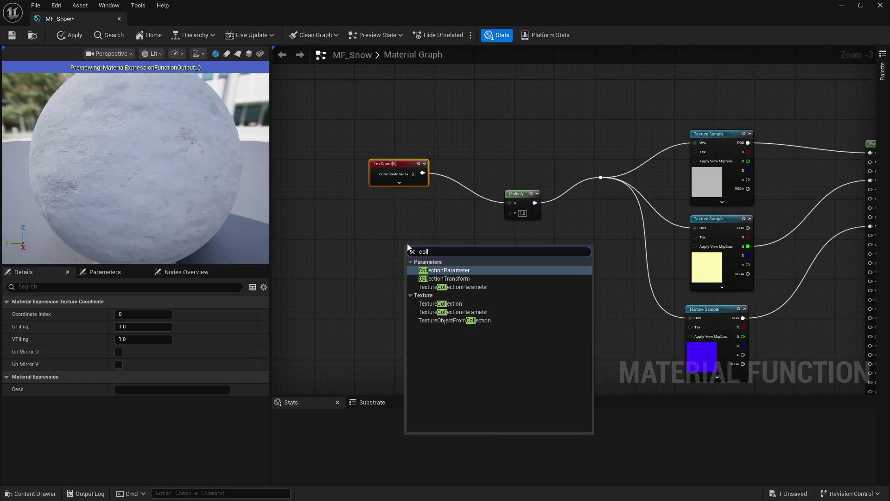
{"action": "key", "text": "Return"}
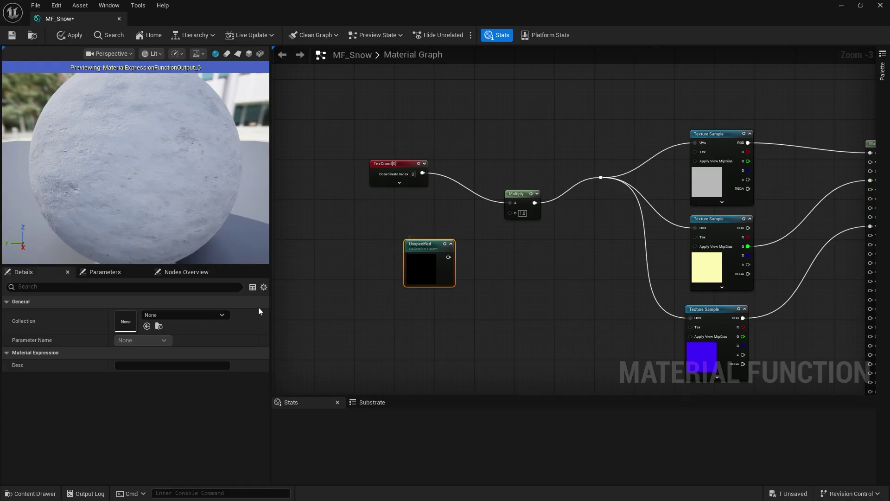
{"action": "left_click", "coordinate": [165, 315]}
{"action": "left_click", "coordinate": [193, 201]}
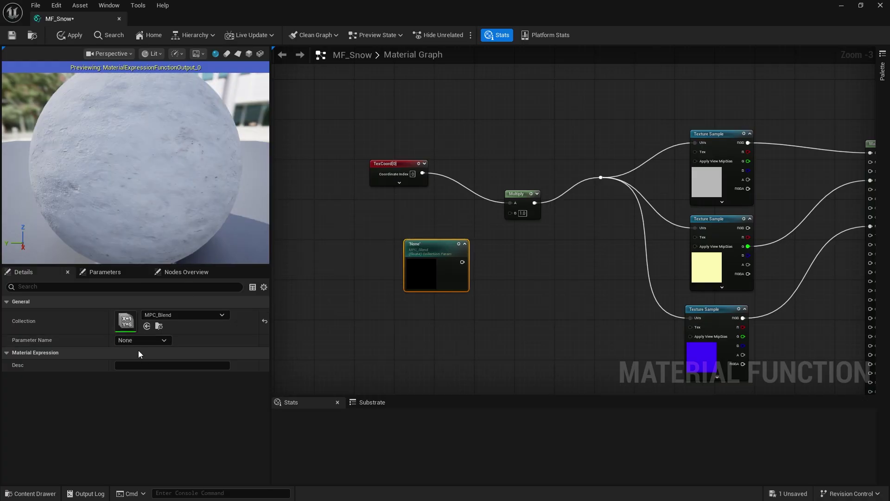
{"action": "left_click", "coordinate": [132, 340]}
{"action": "left_click", "coordinate": [136, 383]}
{"action": "left_click_drag", "start_coordinate": [462, 262], "coordinate": [510, 213]}
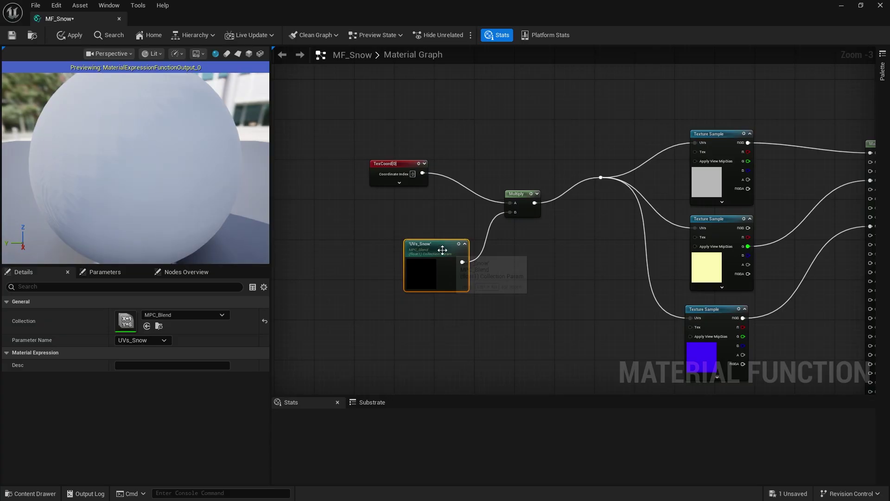
{"action": "left_click_drag", "start_coordinate": [445, 244], "coordinate": [415, 235]}
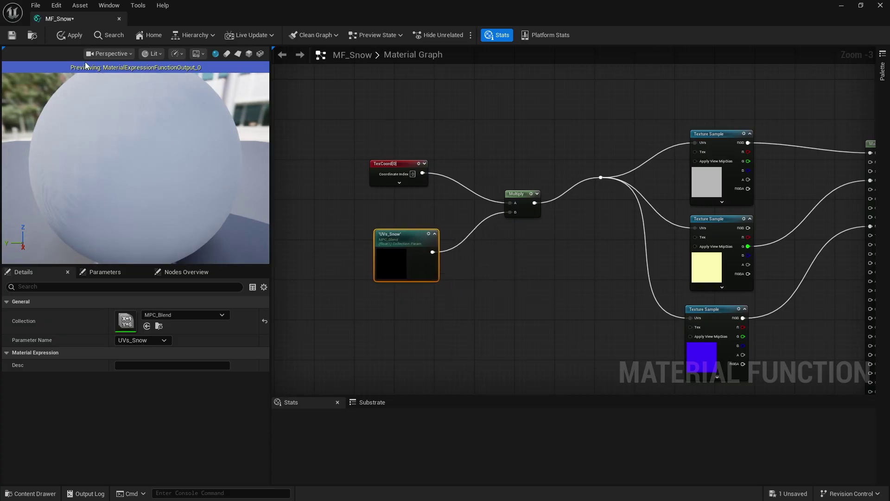
{"action": "left_click", "coordinate": [12, 36]}
{"action": "scroll", "coordinate": [456, 134], "scroll_direction": "down", "scroll_amount": 2}
{"action": "right_click_drag", "start_coordinate": [456, 134], "coordinate": [429, 139]}
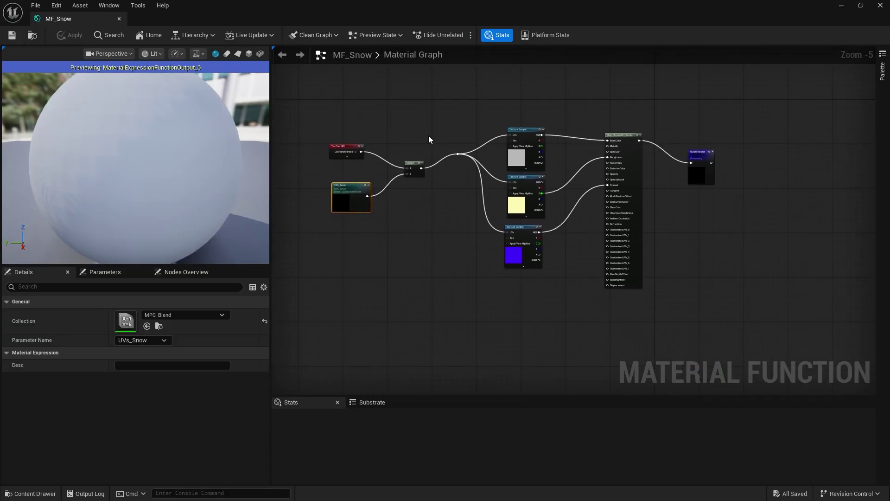
Close MF_Snow and browse from the large cliff's material instance to parent M_MS_Default_Material.
{"action": "left_click", "coordinate": [881, 5]}
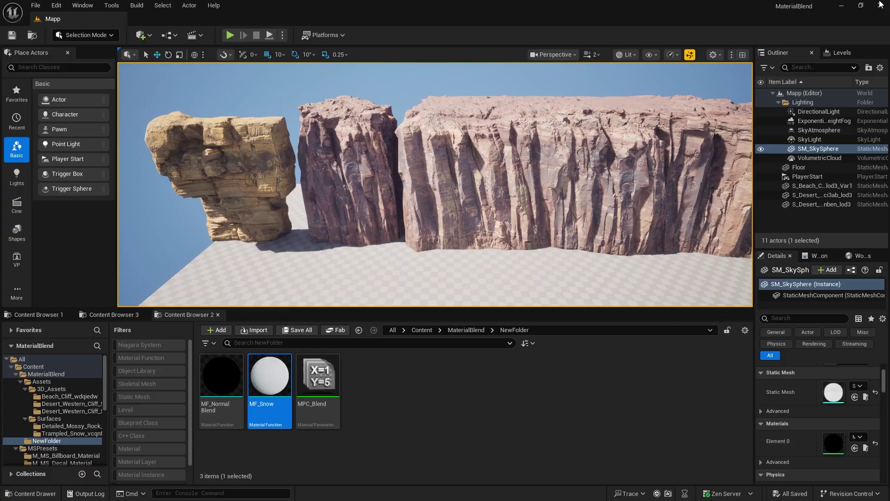
{"action": "left_click", "coordinate": [470, 397]}
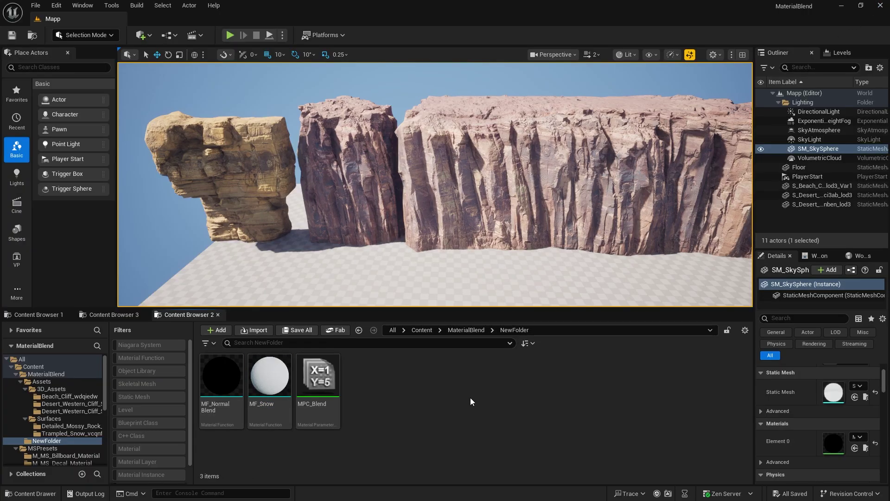
{"action": "left_click", "coordinate": [480, 213]}
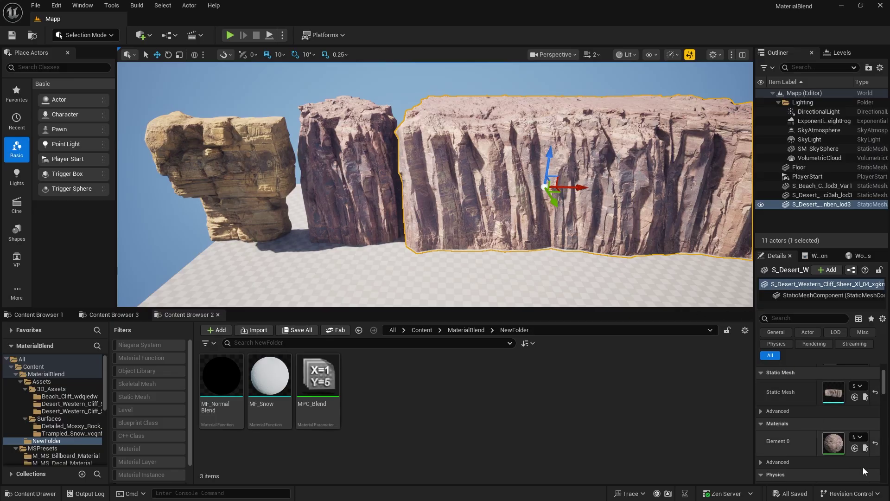
{"action": "double_click", "coordinate": [839, 445]}
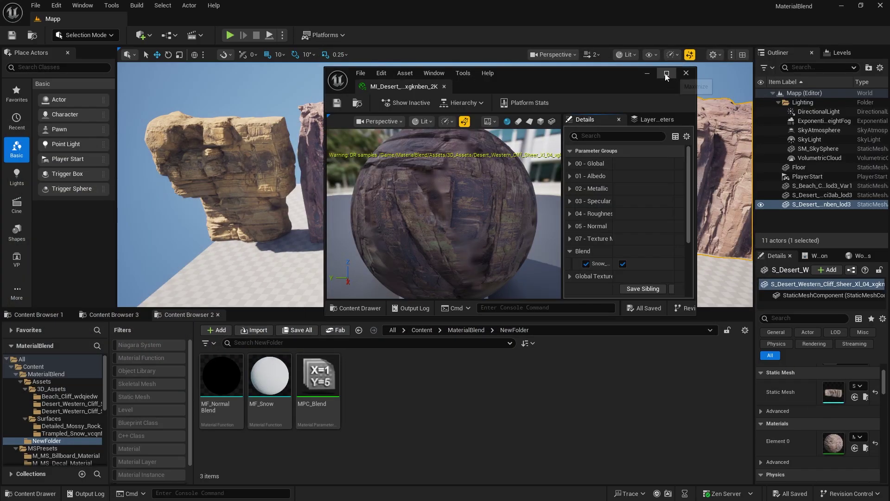
{"action": "left_click", "coordinate": [666, 73]}
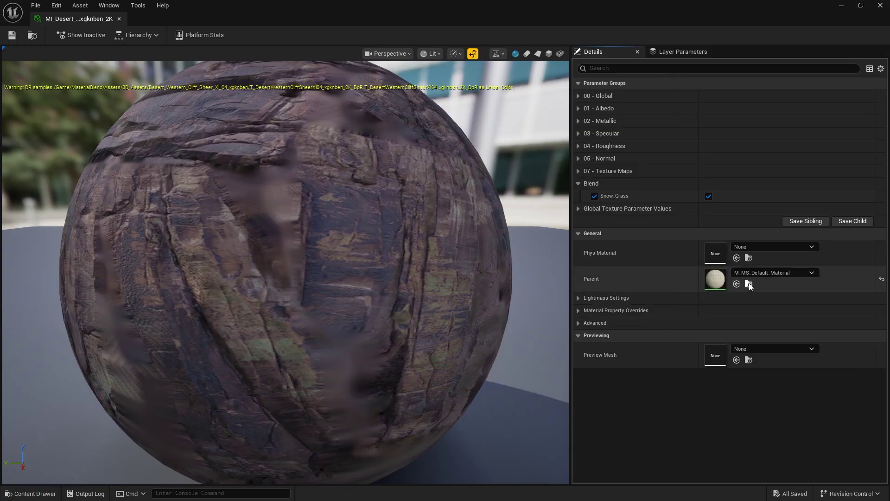
{"action": "left_click", "coordinate": [749, 284]}
{"action": "left_click", "coordinate": [840, 7]}
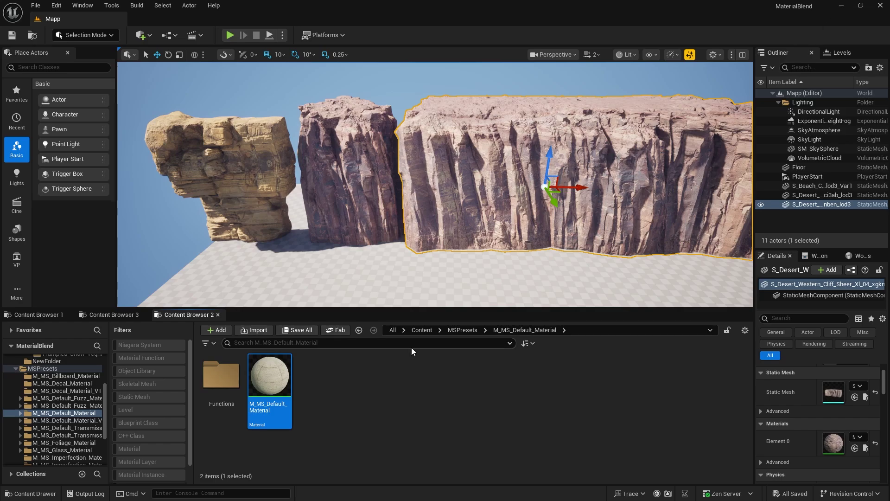
Open M_MS_Default_Material and branch a BlendMaterialAttributes node off MF_ObjAdjustments' Result.
{"action": "double_click", "coordinate": [269, 376]}
{"action": "right_click_drag", "start_coordinate": [472, 245], "coordinate": [615, 244]}
{"action": "scroll", "coordinate": [600, 247], "scroll_direction": "down", "scroll_amount": 2}
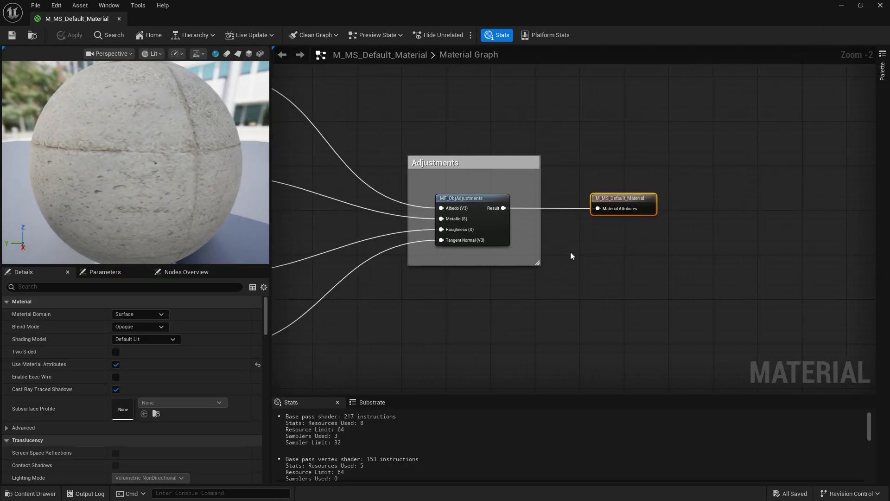
{"action": "scroll", "coordinate": [643, 251], "scroll_direction": "down", "scroll_amount": 1}
{"action": "right_click_drag", "start_coordinate": [446, 268], "coordinate": [437, 251]}
{"action": "scroll", "coordinate": [602, 271], "scroll_direction": "down", "scroll_amount": 2}
{"action": "scroll", "coordinate": [583, 248], "scroll_direction": "up", "scroll_amount": 3}
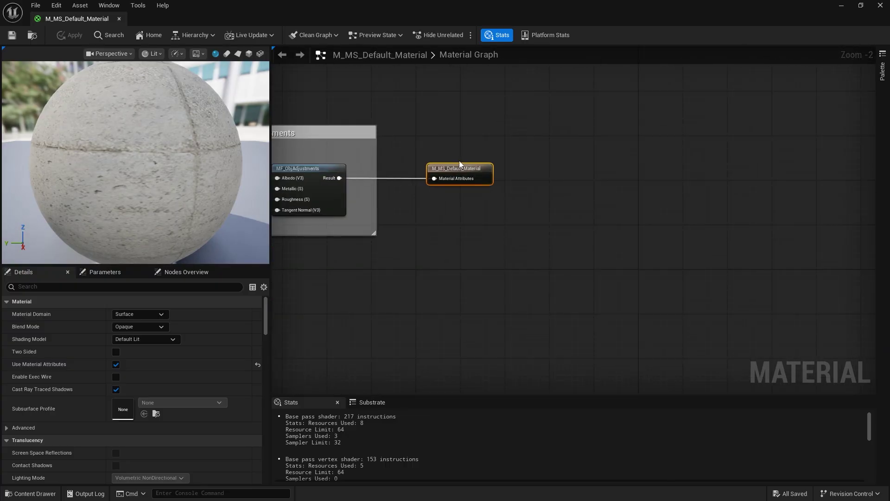
{"action": "left_click_drag", "start_coordinate": [459, 164], "coordinate": [636, 168]}
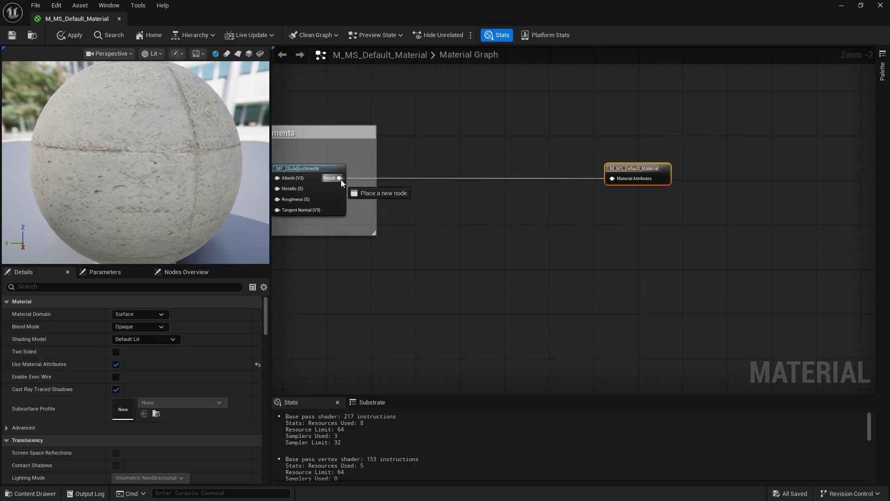
{"action": "left_click_drag", "start_coordinate": [339, 178], "coordinate": [460, 208]}
{"action": "type", "text": "blend"}
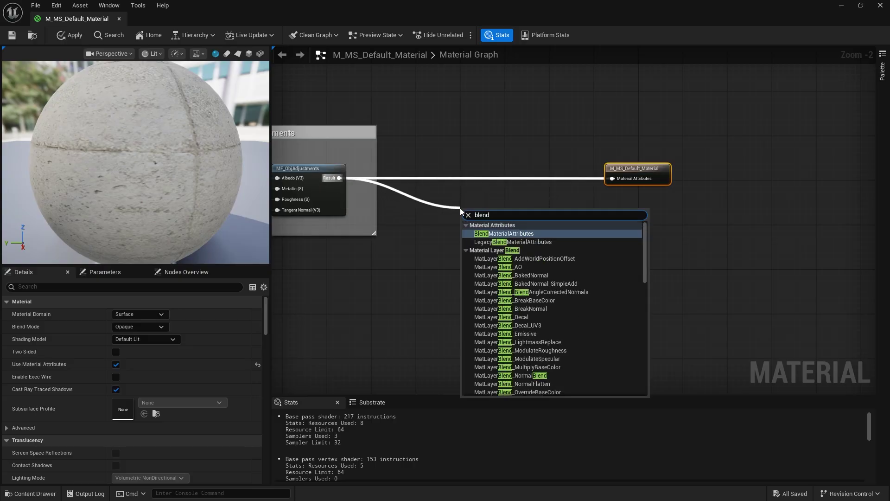
{"action": "key", "text": "Return"}
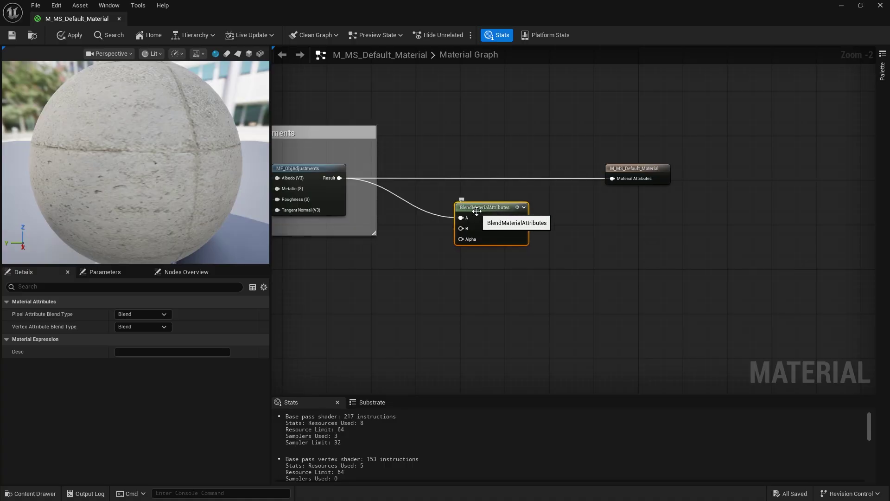
{"action": "left_click_drag", "start_coordinate": [476, 213], "coordinate": [619, 180]}
Add MF_Snow and MF_NormalBlend nodes, wiring MF_Snow's Result into blend input B.
{"action": "left_click", "coordinate": [32, 493]}
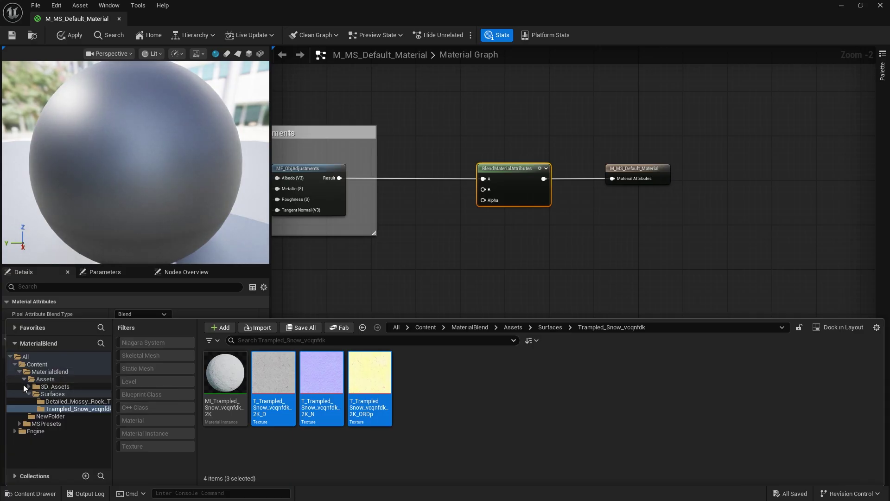
{"action": "left_click", "coordinate": [32, 418]}
{"action": "right_click_drag", "start_coordinate": [522, 225], "coordinate": [559, 211]}
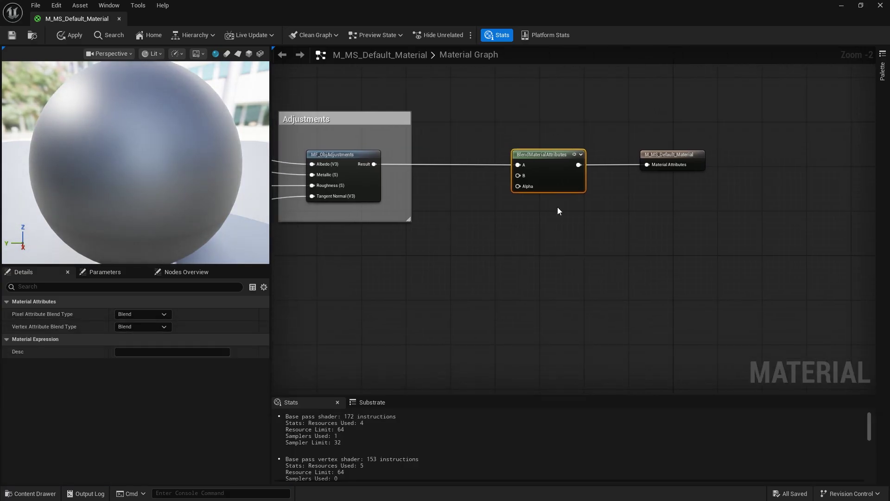
{"action": "left_click", "coordinate": [35, 493]}
{"action": "left_click_drag", "start_coordinate": [274, 374], "coordinate": [433, 187]}
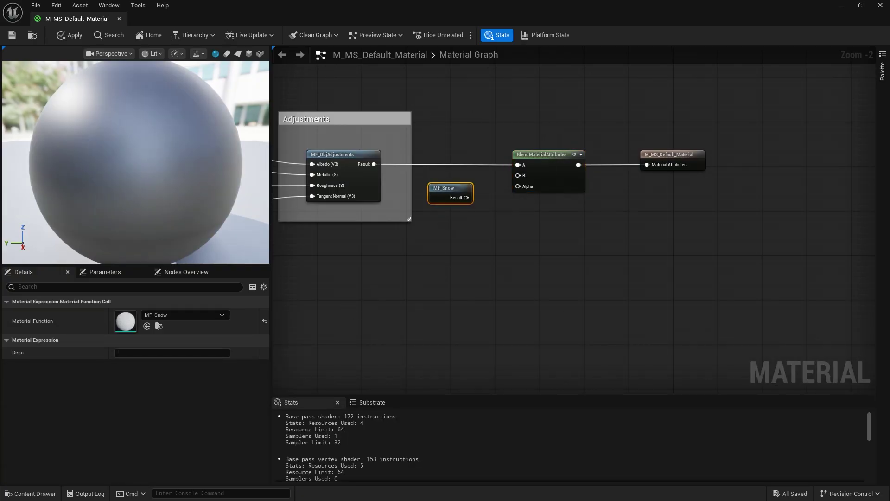
{"action": "left_click", "coordinate": [31, 493]}
{"action": "left_click_drag", "start_coordinate": [219, 398], "coordinate": [459, 232]}
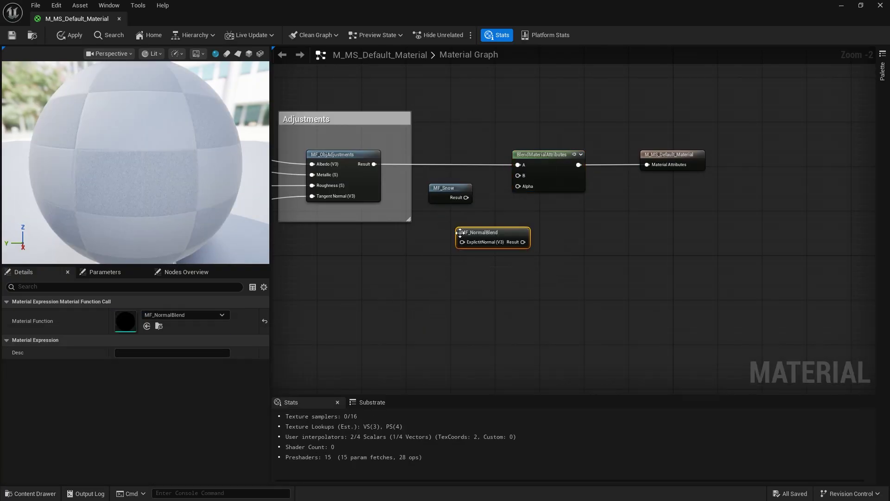
{"action": "scroll", "coordinate": [510, 271], "scroll_direction": "up", "scroll_amount": 2}
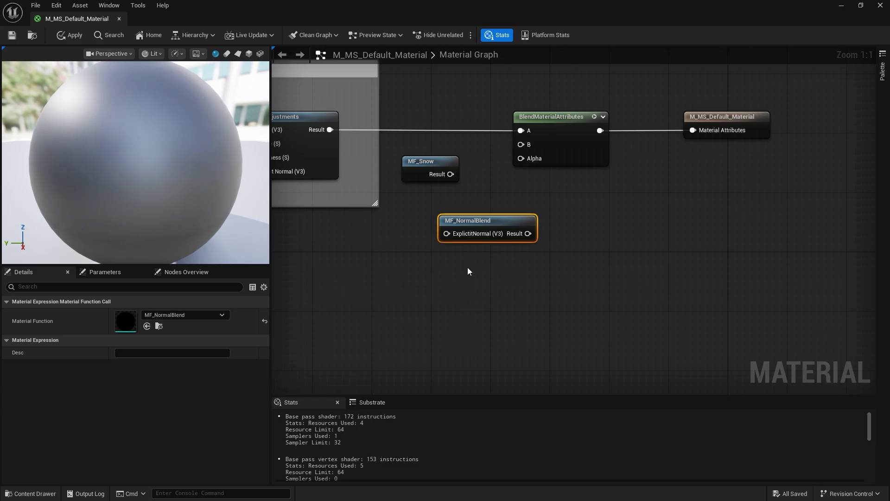
{"action": "right_click_drag", "start_coordinate": [468, 271], "coordinate": [516, 288]}
{"action": "left_click_drag", "start_coordinate": [500, 196], "coordinate": [494, 165]}
{"action": "right_click_drag", "start_coordinate": [500, 215], "coordinate": [604, 179]}
Connect the Normal texture's RGB to MF_NormalBlend's ExplicitNormal.
{"action": "scroll", "coordinate": [604, 178], "scroll_direction": "down", "scroll_amount": 1}
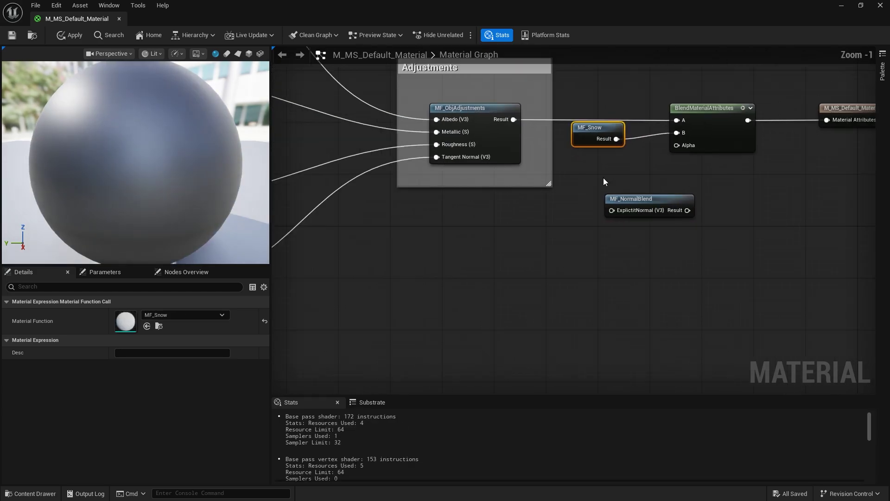
{"action": "scroll", "coordinate": [604, 185], "scroll_direction": "down", "scroll_amount": 1}
{"action": "right_click_drag", "start_coordinate": [581, 214], "coordinate": [749, 152]}
{"action": "scroll", "coordinate": [707, 172], "scroll_direction": "down", "scroll_amount": 1}
{"action": "right_click_drag", "start_coordinate": [616, 194], "coordinate": [576, 259]}
{"action": "left_click", "coordinate": [359, 305]}
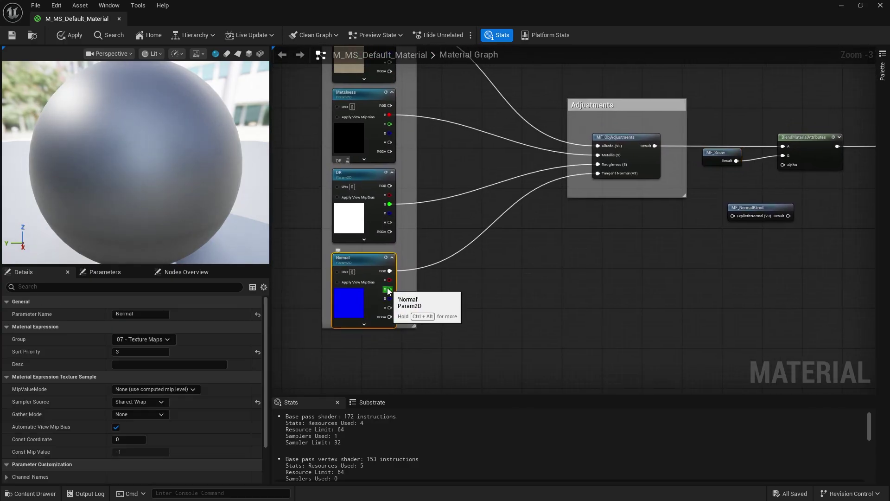
{"action": "left_click_drag", "start_coordinate": [389, 271], "coordinate": [739, 220]}
Drive the blend Alpha with MF_NormalBlend's Result and save the material.
{"action": "right_click_drag", "start_coordinate": [747, 248], "coordinate": [543, 287]}
{"action": "left_click_drag", "start_coordinate": [584, 253], "coordinate": [580, 204]}
{"action": "right_click_drag", "start_coordinate": [658, 214], "coordinate": [634, 234]}
{"action": "left_click", "coordinate": [14, 37]}
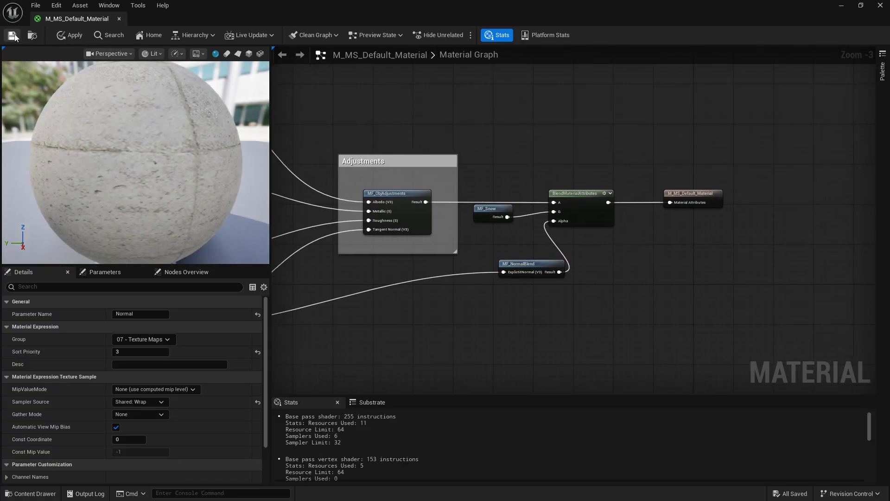
{"action": "left_click", "coordinate": [13, 36]}
Open MPC_Blend and raise NormalBlendBias (0.416) and blend sharpness to preview cliff snow.
{"action": "left_click", "coordinate": [843, 6]}
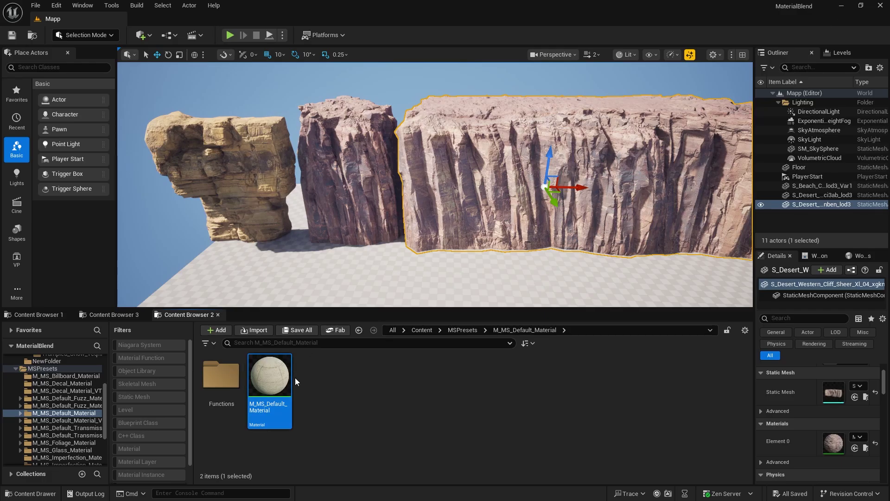
{"action": "scroll", "coordinate": [75, 406], "scroll_direction": "up", "scroll_amount": 3}
{"action": "left_click", "coordinate": [315, 388]}
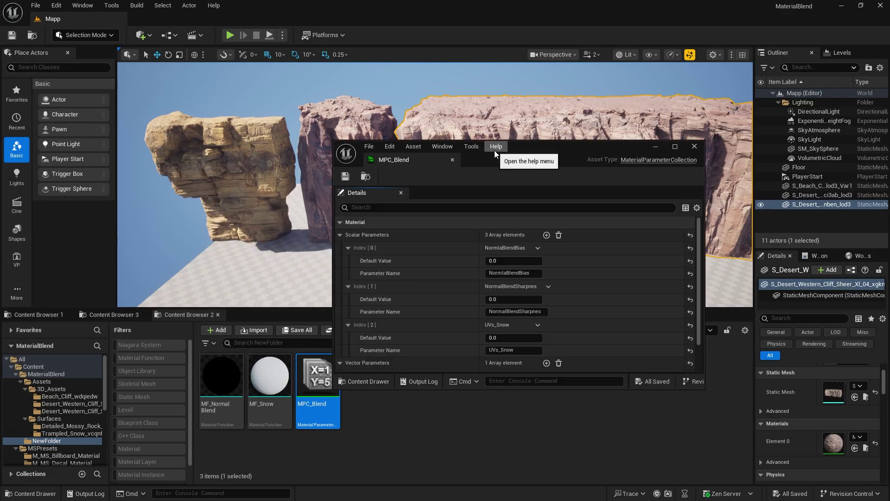
{"action": "left_click_drag", "start_coordinate": [532, 150], "coordinate": [260, 80]}
{"action": "left_click_drag", "start_coordinate": [220, 190], "coordinate": [241, 190]}
{"action": "left_click_drag", "start_coordinate": [218, 227], "coordinate": [260, 227]}
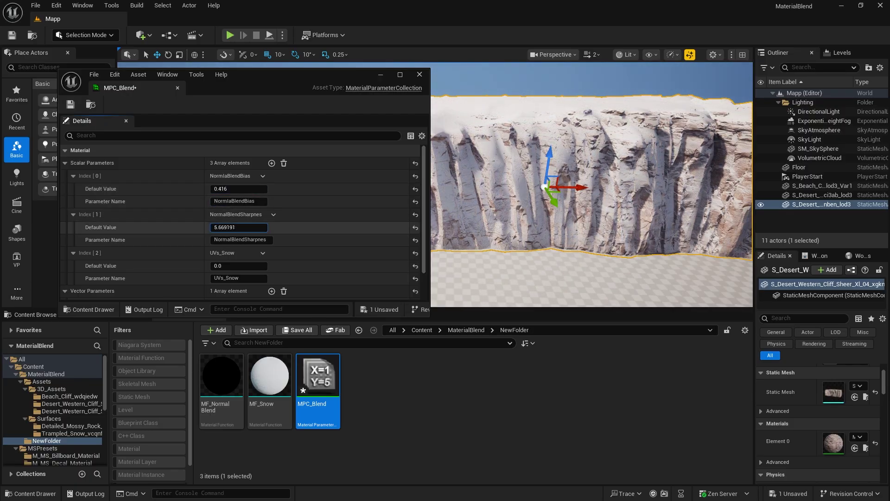
{"action": "left_click_drag", "start_coordinate": [236, 189], "coordinate": [216, 189]}
Try NormalOffset values and set UVs_Snow to -0.832 to retile the snow.
{"action": "scroll", "coordinate": [204, 241], "scroll_direction": "down", "scroll_amount": 3}
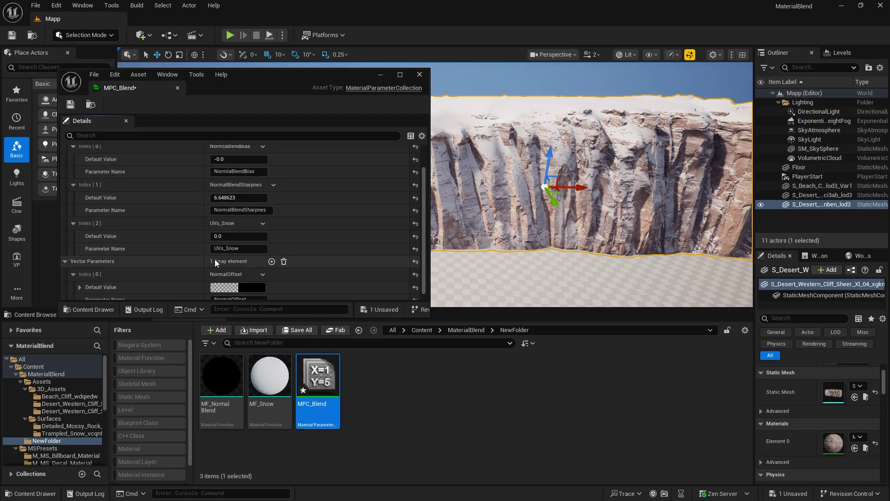
{"action": "left_click", "coordinate": [80, 281]}
{"action": "scroll", "coordinate": [139, 271], "scroll_direction": "down", "scroll_amount": 3}
{"action": "left_click_drag", "start_coordinate": [218, 249], "coordinate": [206, 249]}
{"action": "scroll", "coordinate": [218, 223], "scroll_direction": "up", "scroll_amount": 2}
{"action": "left_click_drag", "start_coordinate": [218, 216], "coordinate": [204, 216]}
{"action": "mouse_move", "coordinate": [218, 176]}
{"action": "left_mouse_down"}
{"action": "mouse_move", "coordinate": [211, 177]}
{"action": "mouse_move", "coordinate": [243, 183]}
{"action": "left_mouse_up"}
{"action": "scroll", "coordinate": [223, 166], "scroll_direction": "up", "scroll_amount": 3}
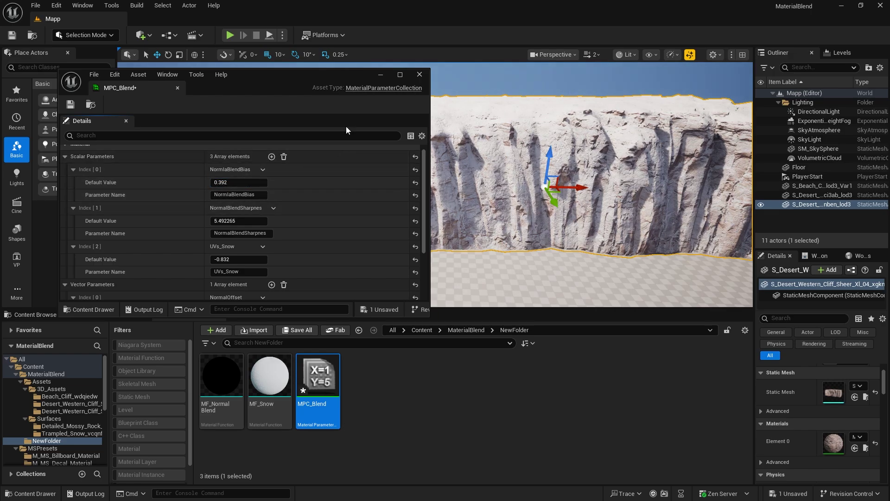
Reset NormalBlendBias, sharpness, UVs_Snow and NormalOffset R to 0, save MPC_Blend and close it.
{"action": "left_click", "coordinate": [415, 181]}
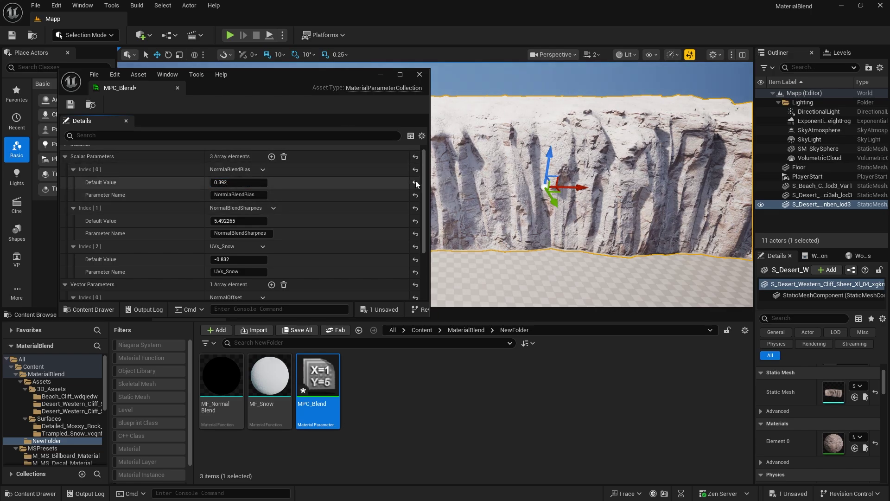
{"action": "left_click", "coordinate": [416, 223]}
{"action": "left_click", "coordinate": [416, 259]}
{"action": "scroll", "coordinate": [380, 264], "scroll_direction": "down", "scroll_amount": 2}
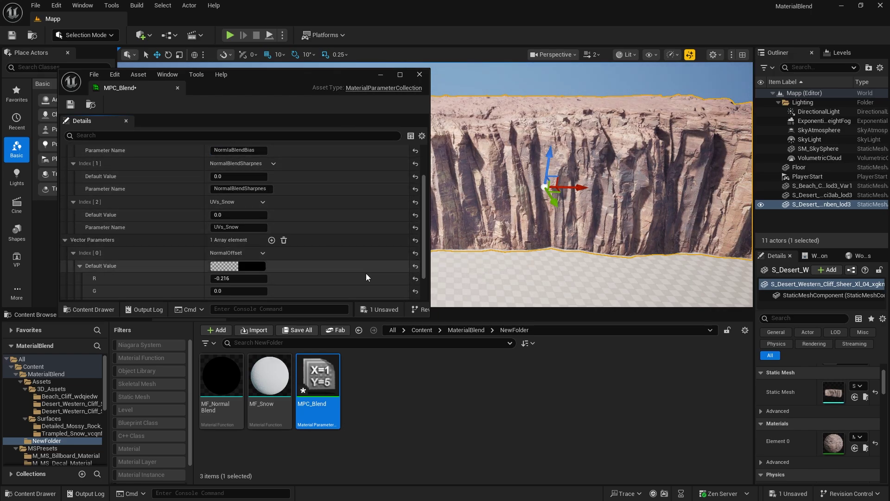
{"action": "left_click", "coordinate": [416, 280]}
{"action": "scroll", "coordinate": [329, 249], "scroll_direction": "down", "scroll_amount": 1}
{"action": "left_click", "coordinate": [380, 310]}
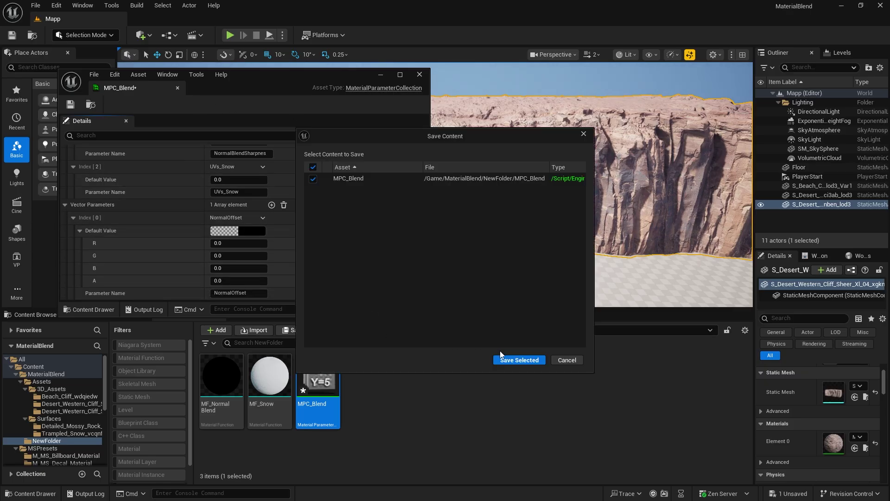
{"action": "left_click", "coordinate": [522, 362]}
{"action": "left_click", "coordinate": [420, 75]}
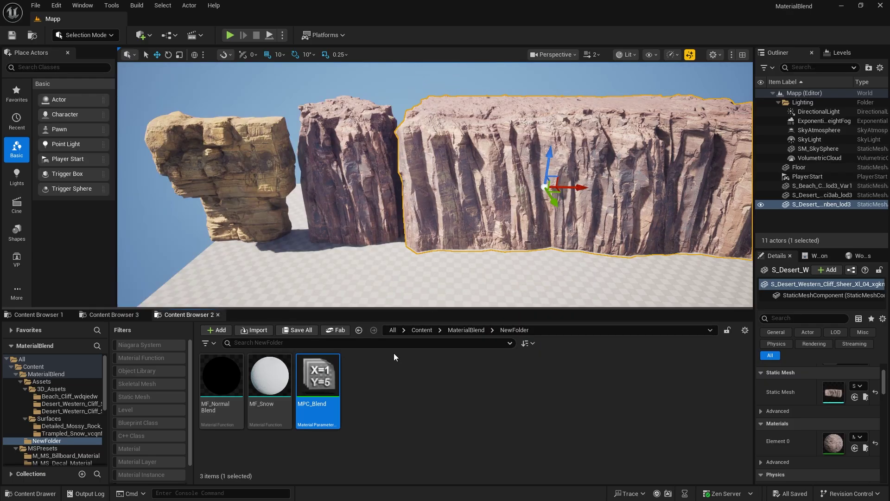
Open the new MF_Grass function from NewFolder.
{"action": "left_click", "coordinate": [467, 416]}
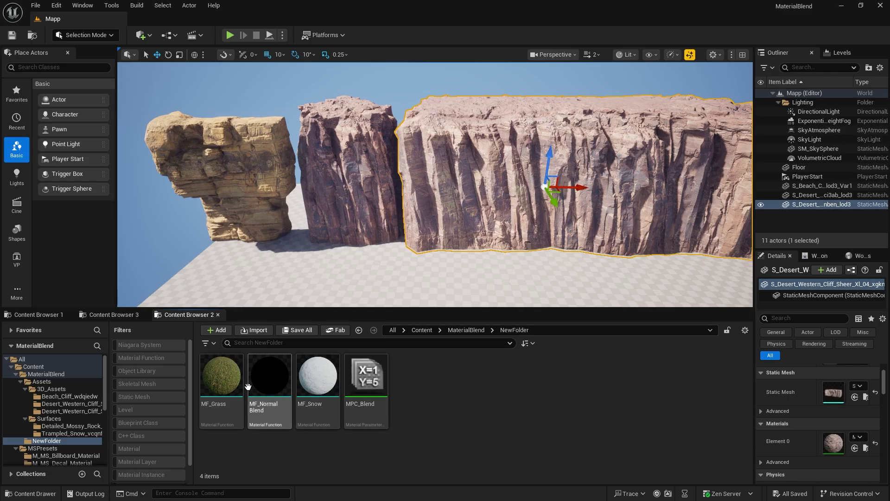
{"action": "left_click", "coordinate": [233, 386]}
{"action": "double_click", "coordinate": [234, 385]}
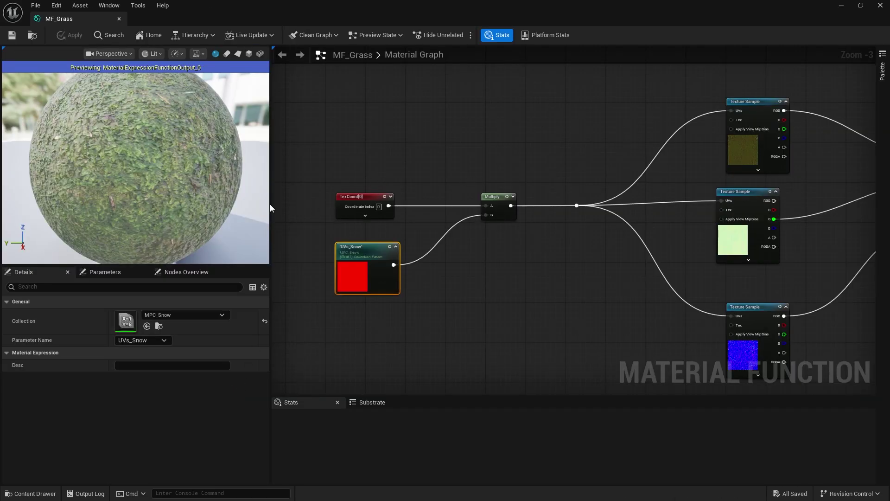
{"action": "left_click", "coordinate": [880, 4]}
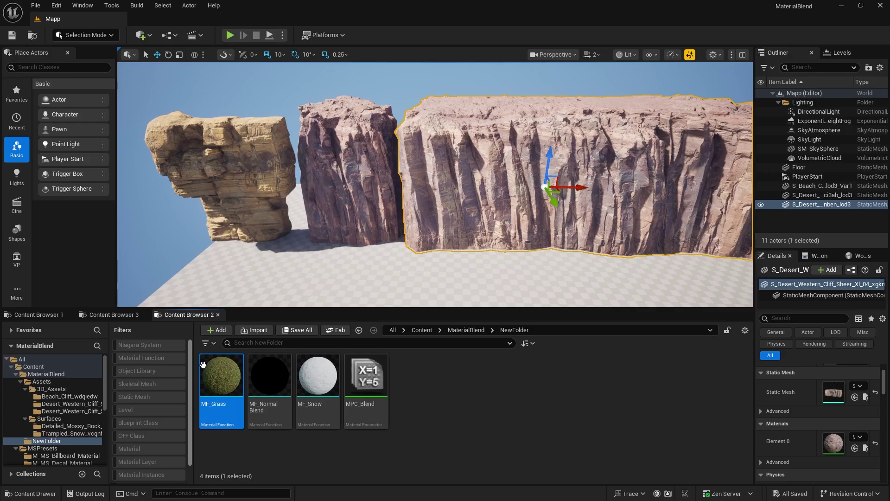
{"action": "double_click", "coordinate": [224, 386]}
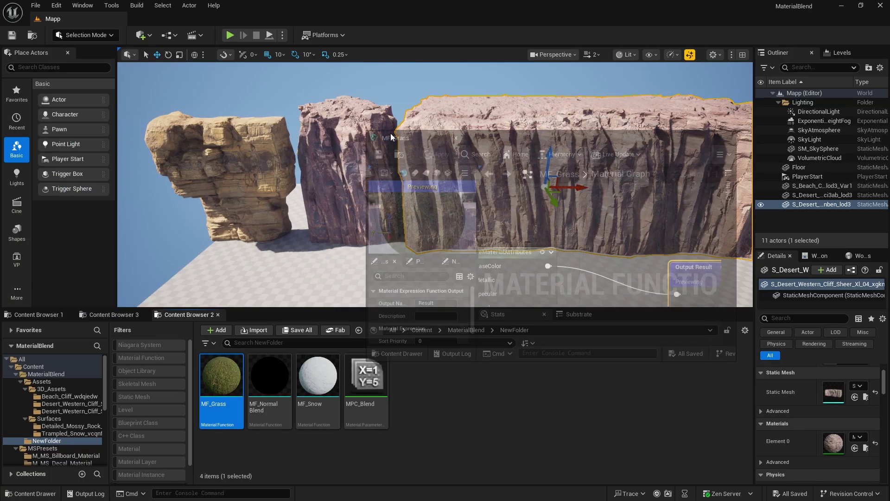
Inspect MF_Grass's grass-texture graph, then reopen the cliff's Element 0 material.
{"action": "left_click", "coordinate": [723, 126]}
{"action": "scroll", "coordinate": [536, 240], "scroll_direction": "down", "scroll_amount": 3}
{"action": "right_click_drag", "start_coordinate": [383, 243], "coordinate": [502, 211]}
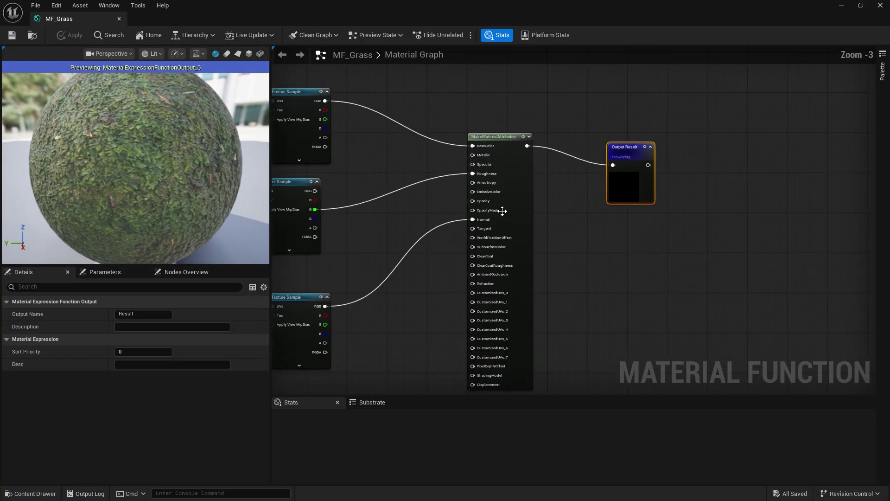
{"action": "scroll", "coordinate": [502, 210], "scroll_direction": "down", "scroll_amount": 1}
{"action": "right_click_drag", "start_coordinate": [434, 197], "coordinate": [622, 205]}
{"action": "right_click_drag", "start_coordinate": [464, 236], "coordinate": [403, 202]}
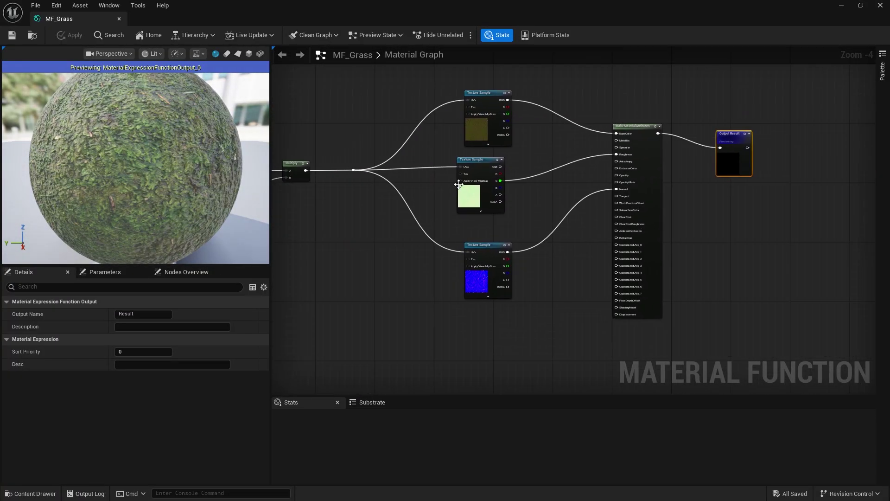
{"action": "scroll", "coordinate": [416, 155], "scroll_direction": "up", "scroll_amount": 3}
{"action": "right_click_drag", "start_coordinate": [581, 113], "coordinate": [519, 122]}
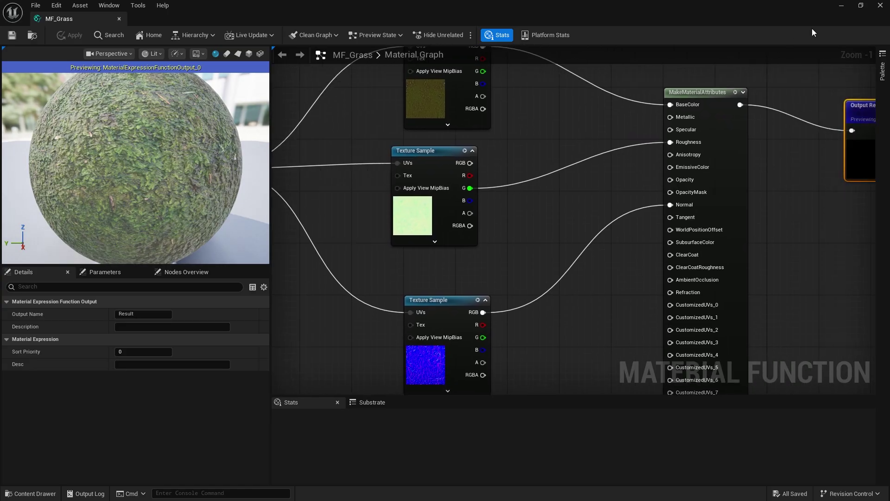
{"action": "left_click", "coordinate": [842, 8]}
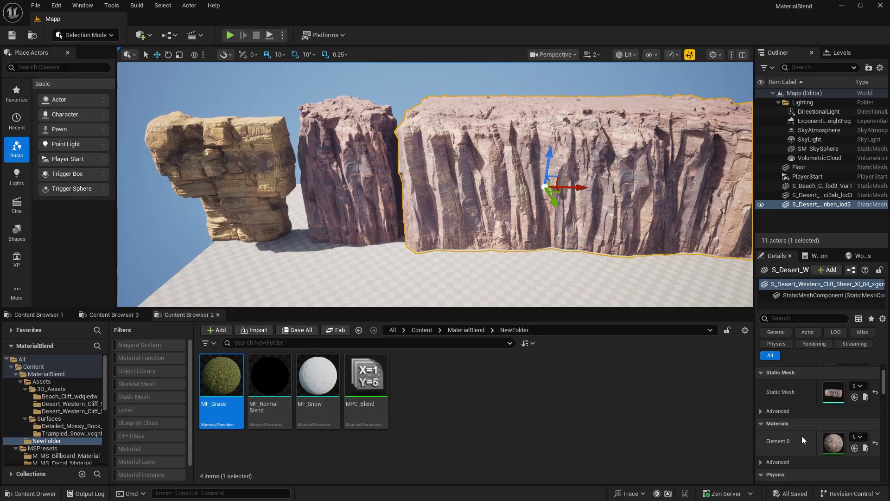
{"action": "double_click", "coordinate": [837, 447]}
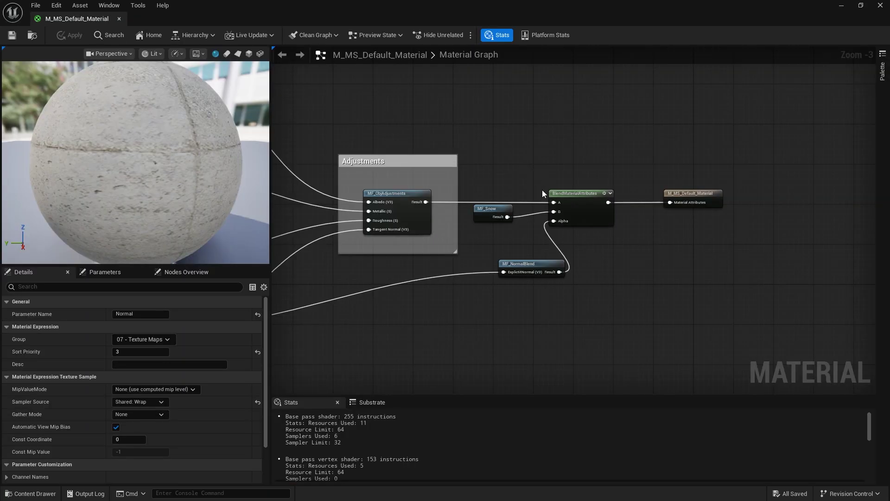
Add a Static Switch Parameter node named BlendMaterial to the material graph.
{"action": "scroll", "coordinate": [487, 204], "scroll_direction": "up", "scroll_amount": 2}
{"action": "right_click", "coordinate": [477, 144]}
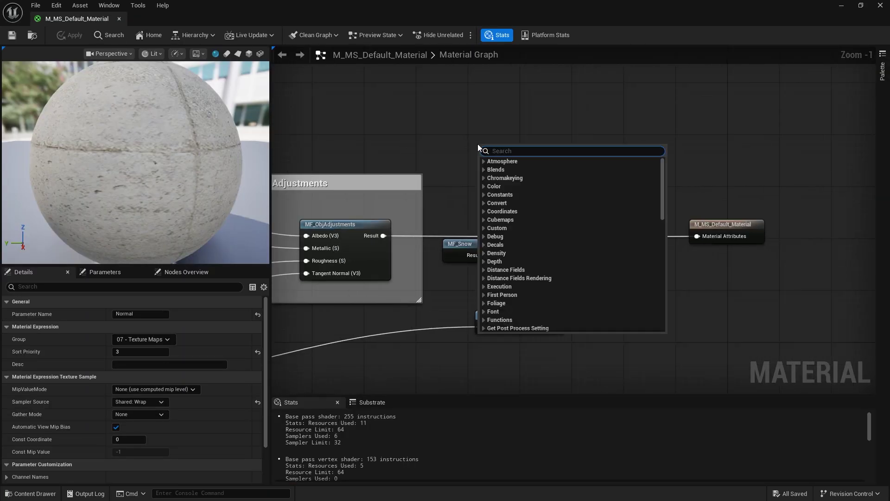
{"action": "type", "text": "sw"}
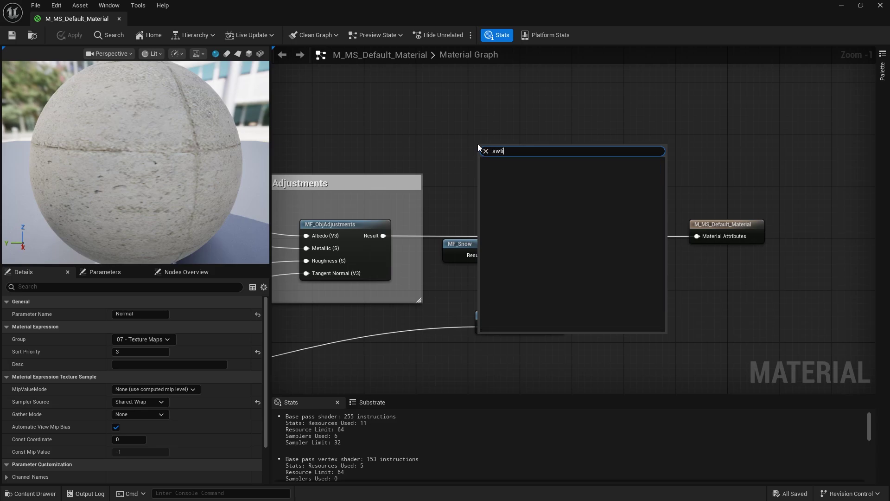
{"action": "type", "text": "itch"}
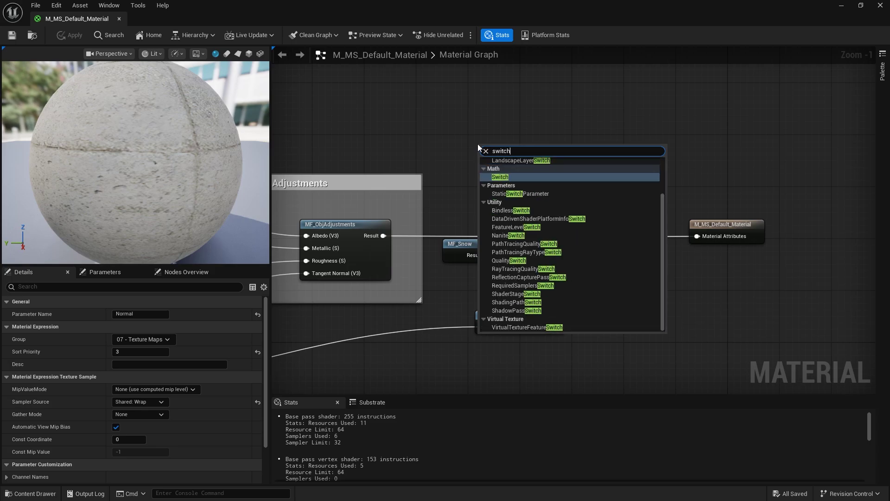
{"action": "left_click", "coordinate": [535, 194]}
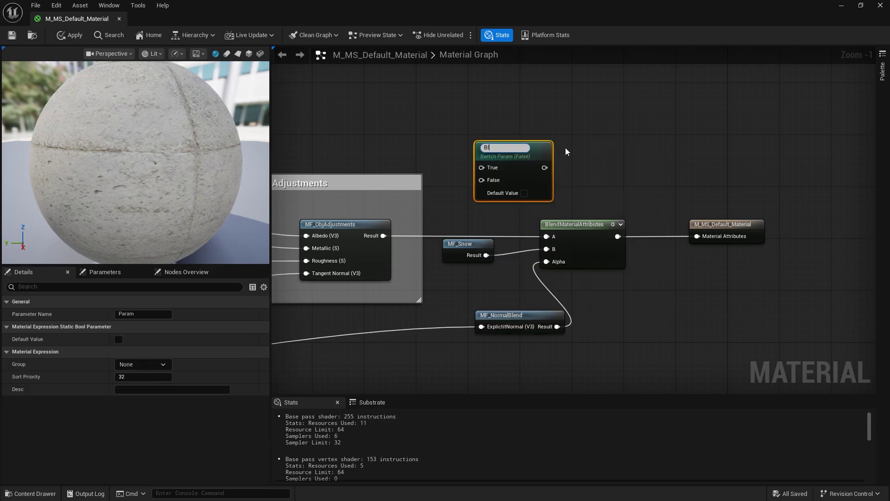
{"action": "type", "text": "BlendMaterial"}
{"action": "key", "text": "Return"}
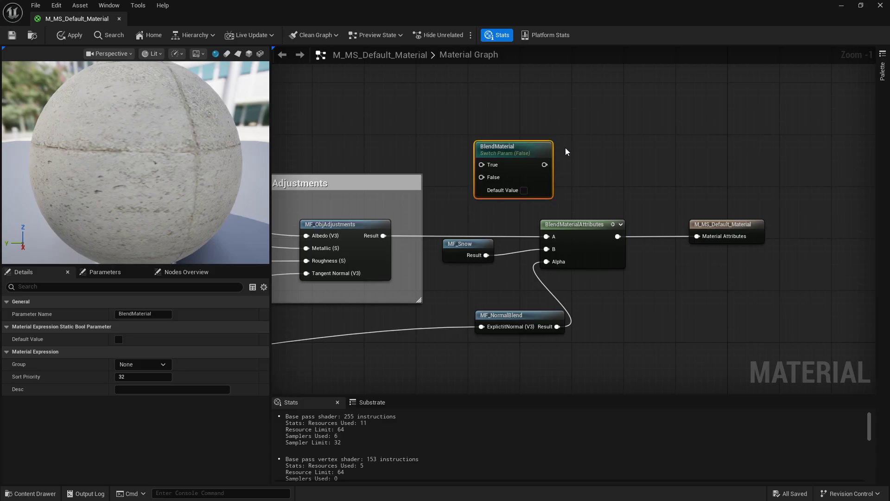
Wire MF_Snow to True and MF_Grass to False, feed the switch into B, defaulting to snow.
{"action": "left_click_drag", "start_coordinate": [485, 254], "coordinate": [482, 165]}
{"action": "left_click_drag", "start_coordinate": [545, 164], "coordinate": [546, 249]}
{"action": "left_click", "coordinate": [32, 493]}
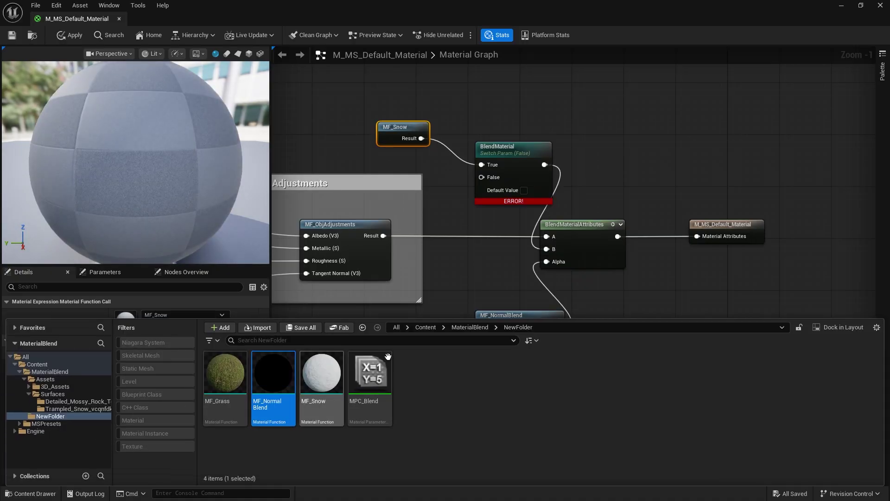
{"action": "left_click_drag", "start_coordinate": [225, 374], "coordinate": [482, 177]}
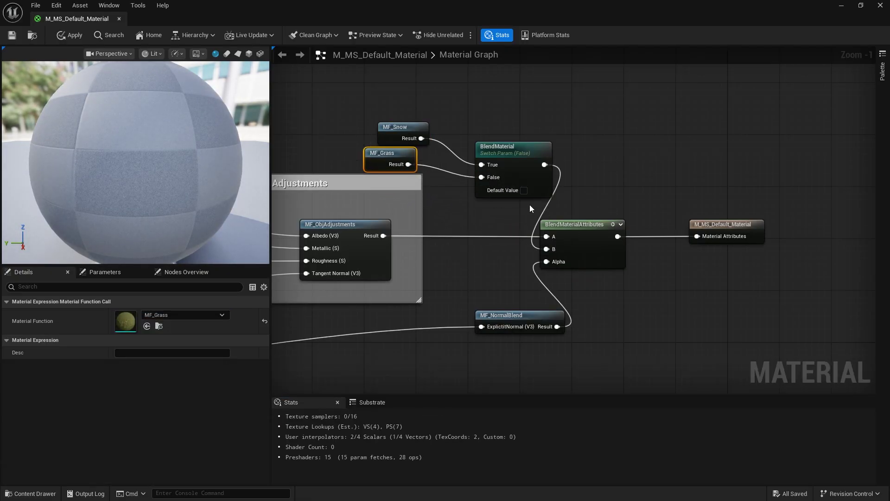
{"action": "left_click", "coordinate": [524, 191]}
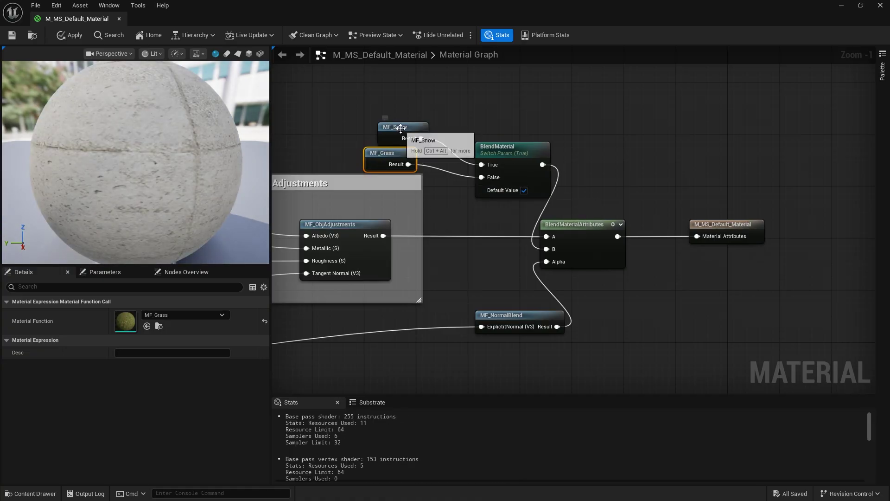
{"action": "left_click_drag", "start_coordinate": [399, 130], "coordinate": [385, 129]}
{"action": "left_click", "coordinate": [470, 219]}
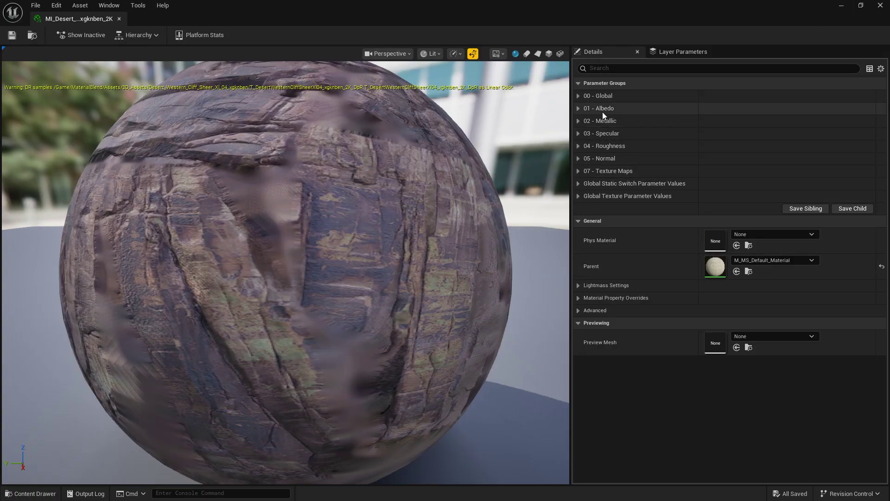
Reopen the parent M_MS_Default_Material and start editing the BlendMaterial switch's group name.
{"action": "double_click", "coordinate": [715, 266]}
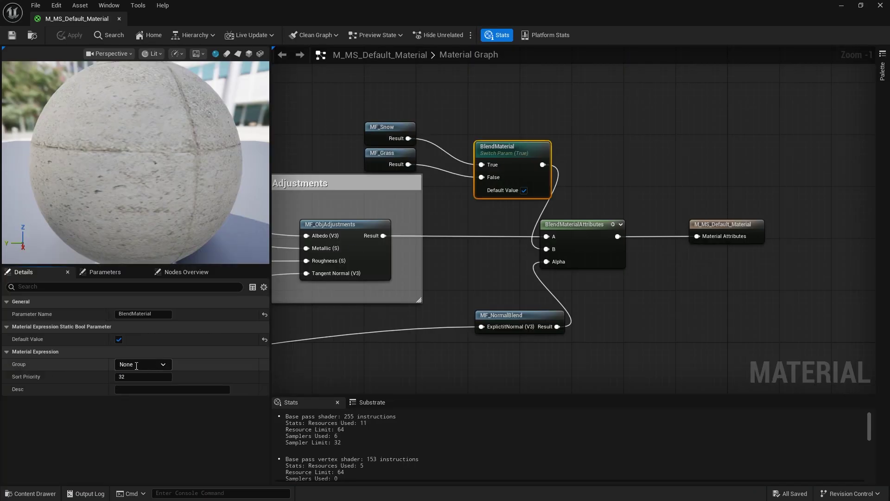
{"action": "left_click", "coordinate": [118, 364]}
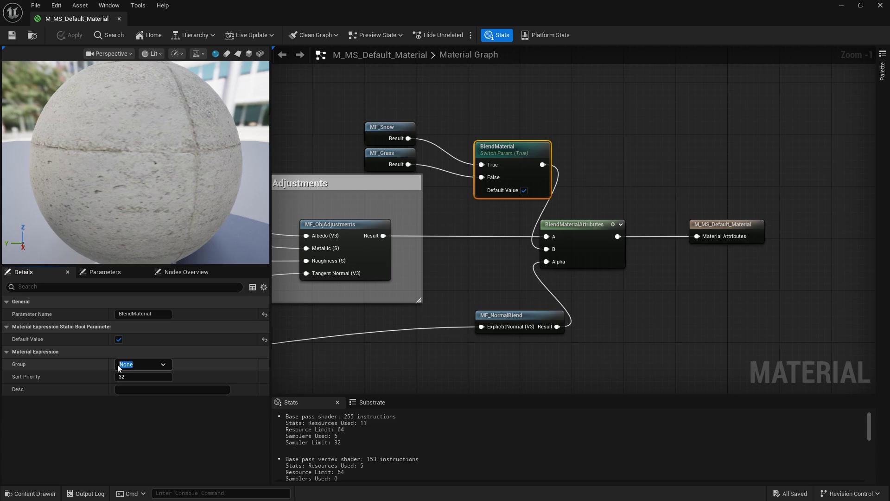